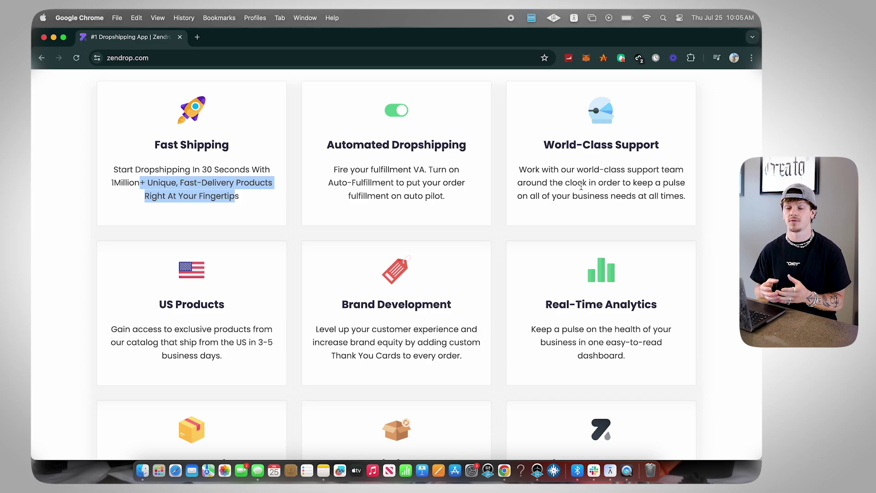
Review the Zendrop homepage's feature cards, including Automated Dropshipping, and the customer testimonials further down
scroll(616, 339, "up", 1)
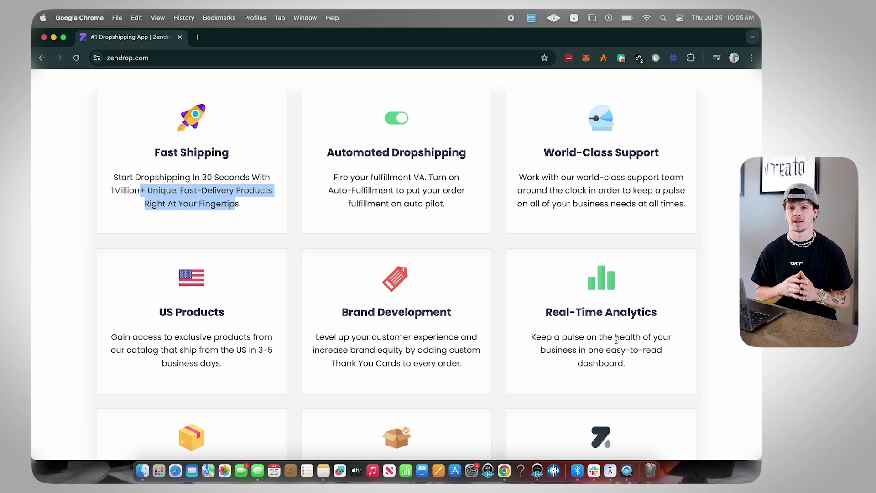
scroll(610, 278, "up", 1)
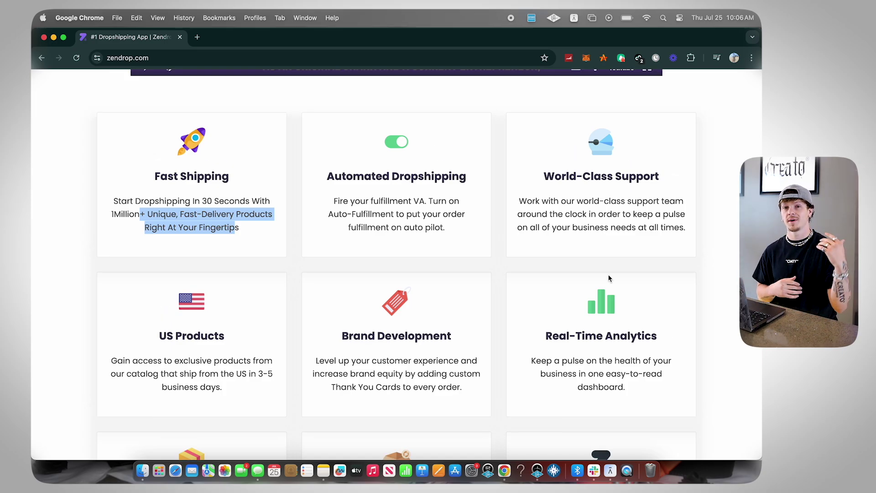
left_click_drag(471, 229, 333, 205)
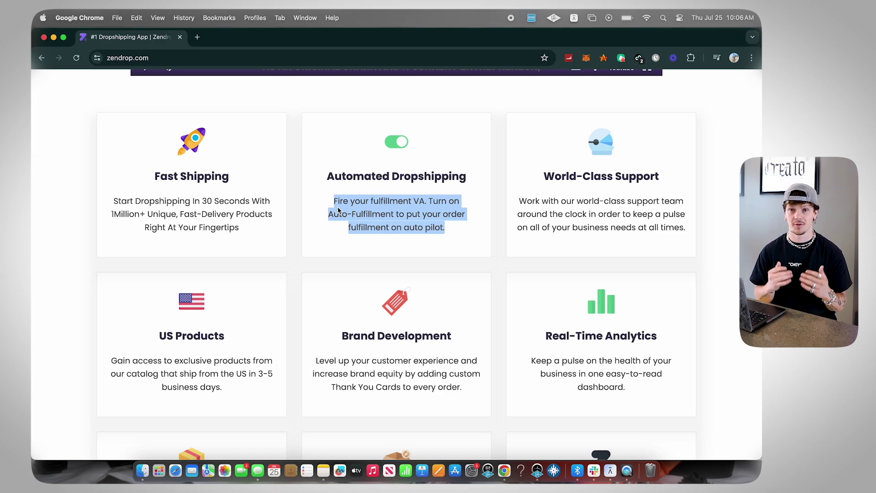
scroll(338, 209, "down", 15)
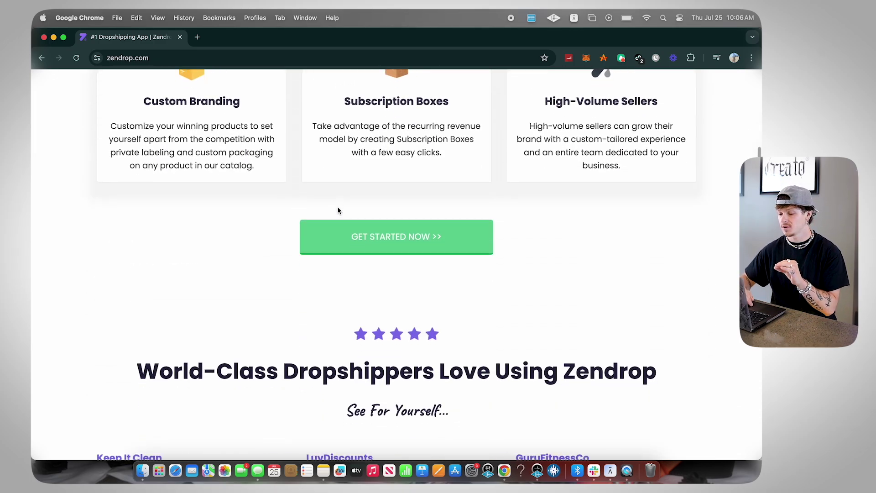
scroll(338, 209, "down", 3)
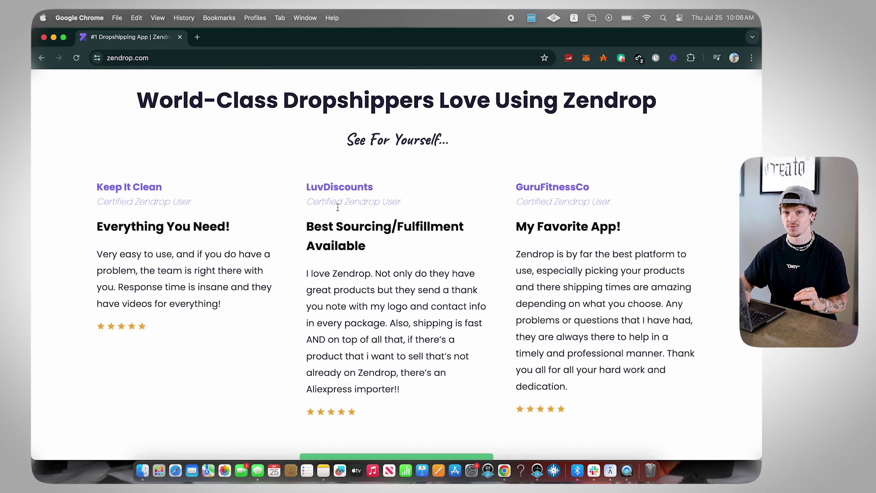
scroll(338, 208, "down", 1)
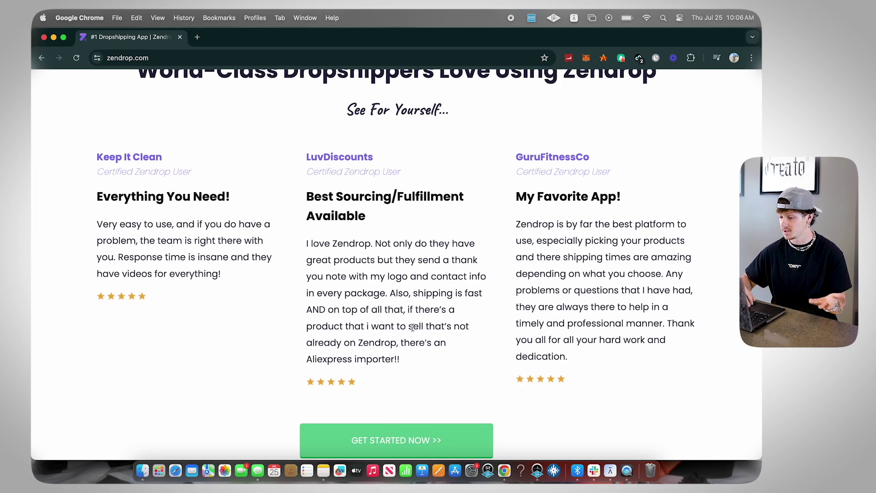
left_click_drag(416, 326, 288, 228)
scroll(287, 230, "down", 8)
scroll(286, 227, "down", 5)
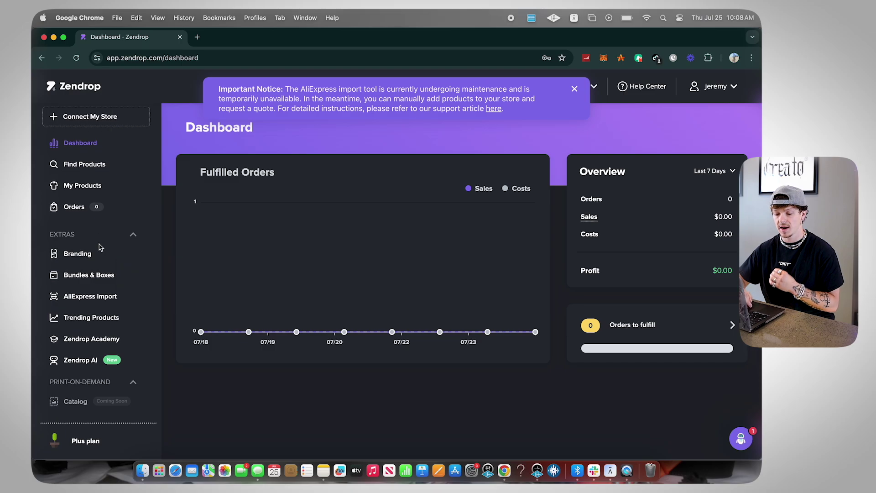
Dismiss the AliExpress import notice and switch the dashboard to the Light theme
left_click(575, 88)
left_click(729, 89)
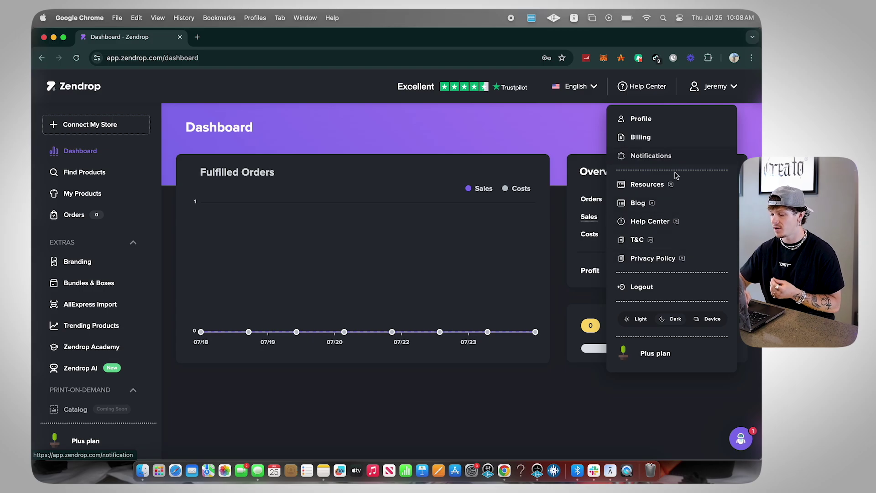
left_click(638, 323)
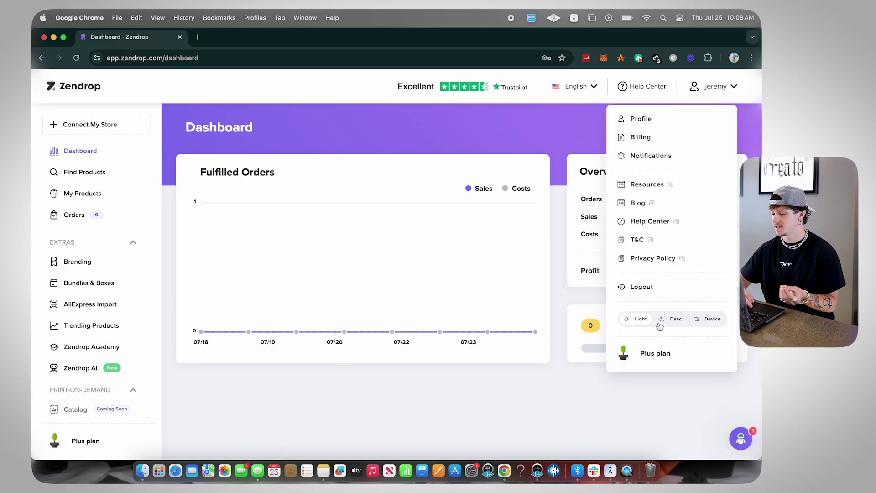
left_click(557, 160)
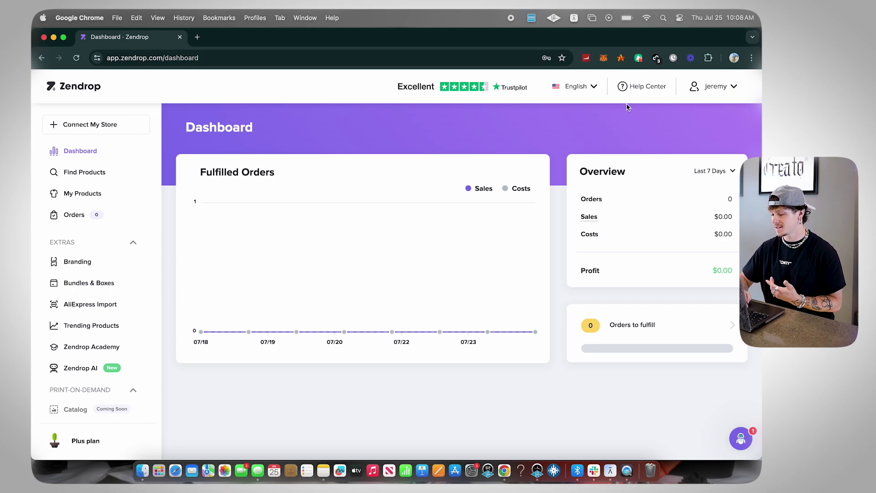
View the support chat's help options, close the chat, and examine the profit line in the dashboard overview
left_click(739, 437)
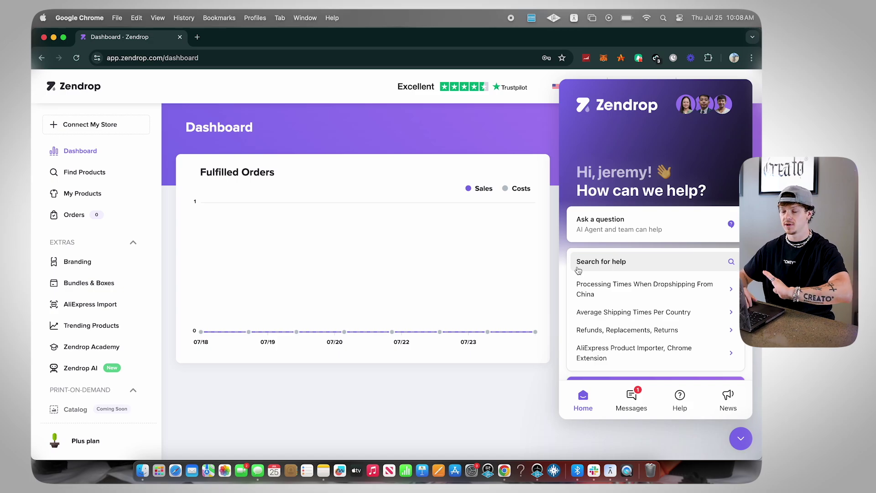
left_click(737, 441)
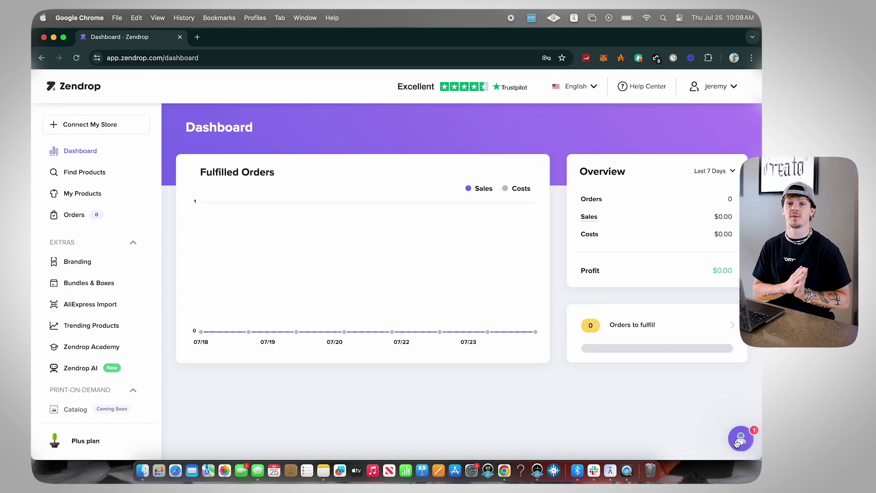
left_click(737, 441)
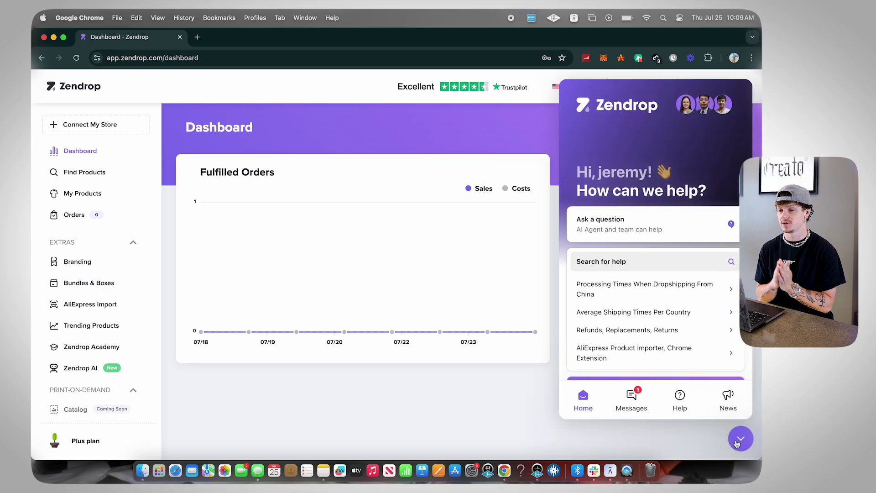
left_click(736, 441)
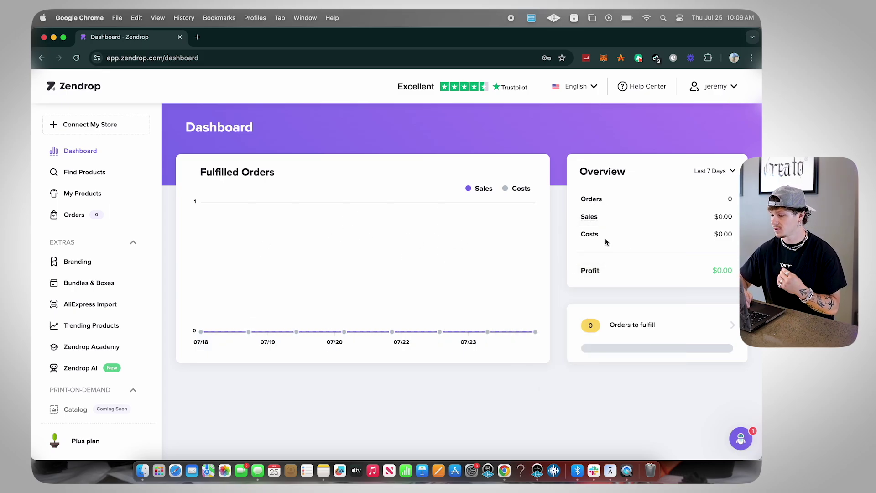
left_click_drag(570, 274, 638, 274)
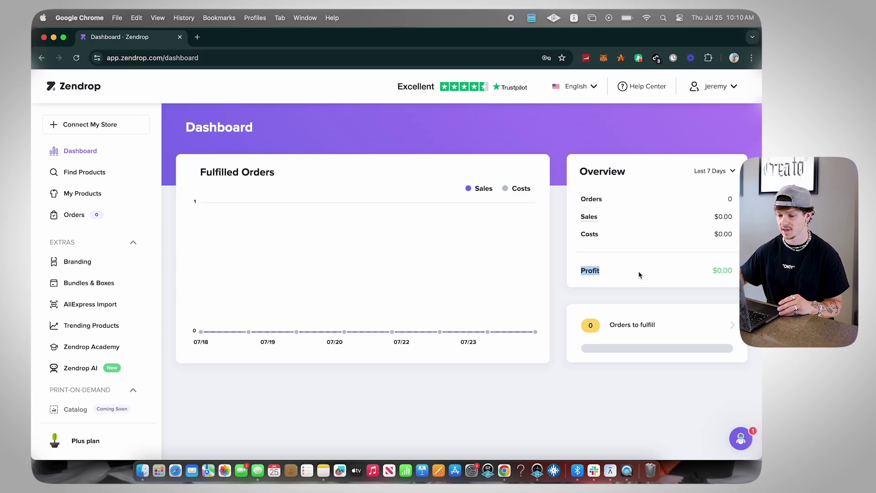
Open the Find Products catalogue and view its new arrivals
left_click(84, 175)
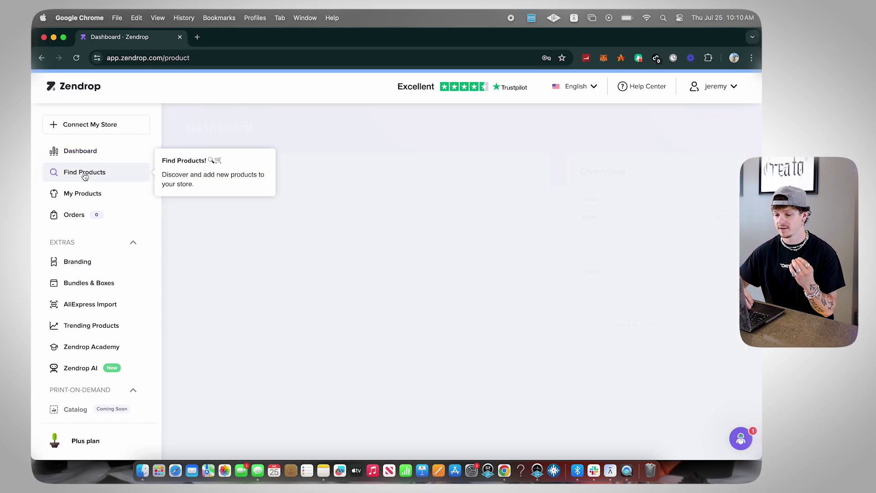
scroll(172, 234, "down", 1)
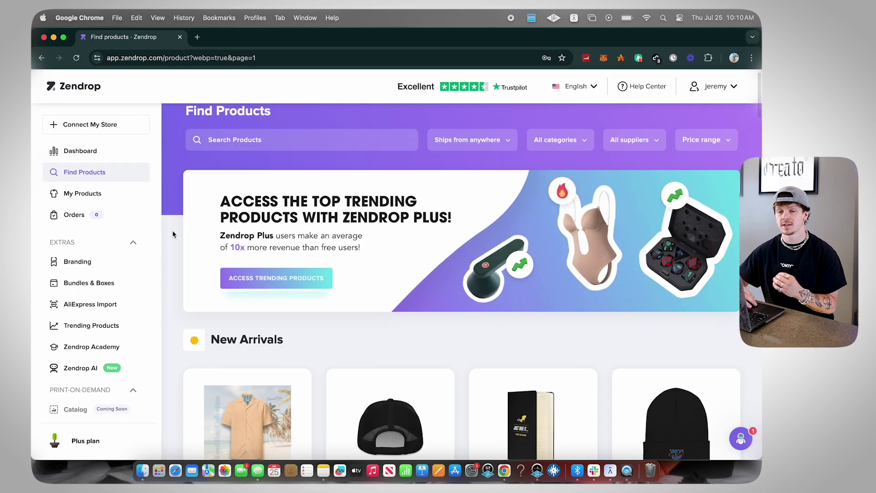
scroll(173, 234, "down", 1)
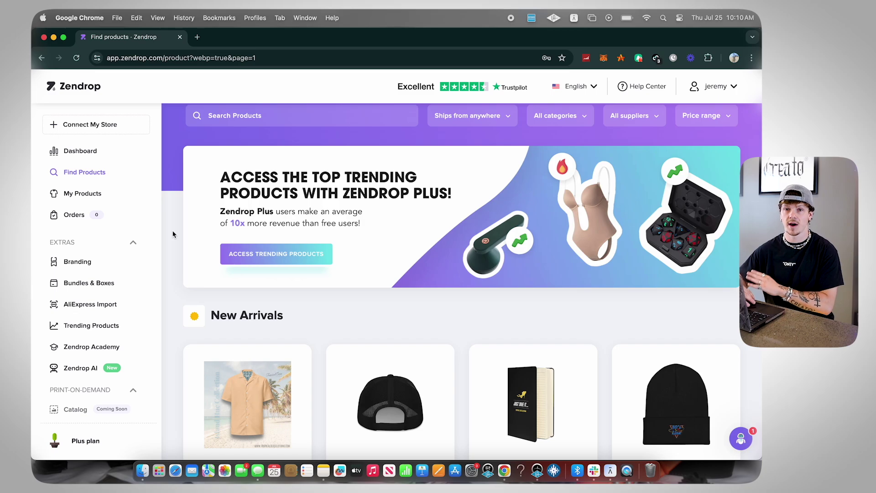
Filter the catalogue to products shipping from the US, browse them, and set the shipping origin back to anywhere
scroll(173, 234, "down", 3)
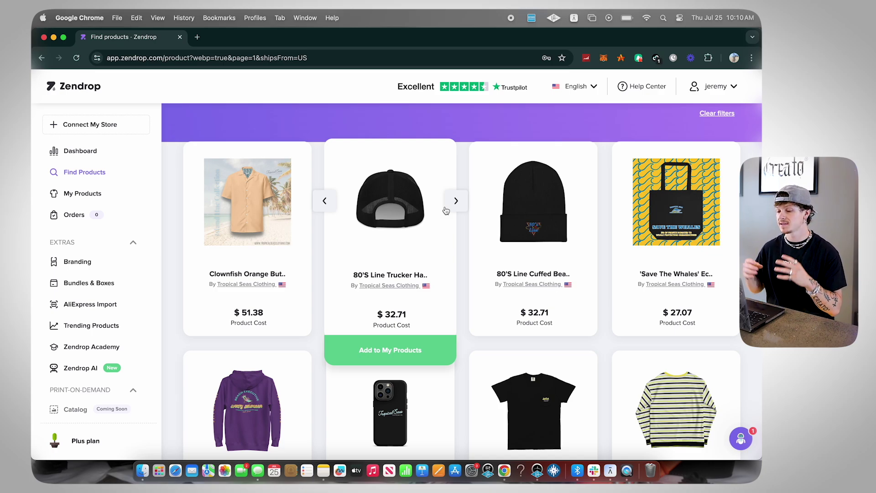
scroll(445, 210, "up", 3)
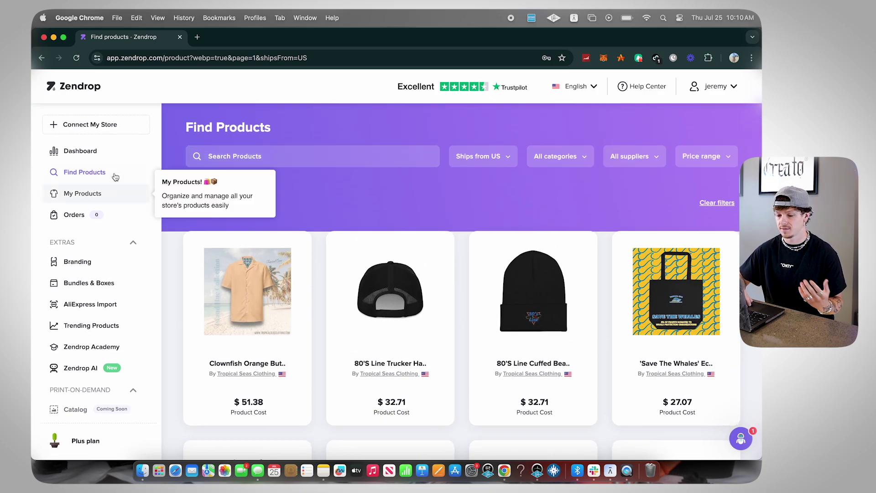
left_click(479, 157)
left_click(488, 203)
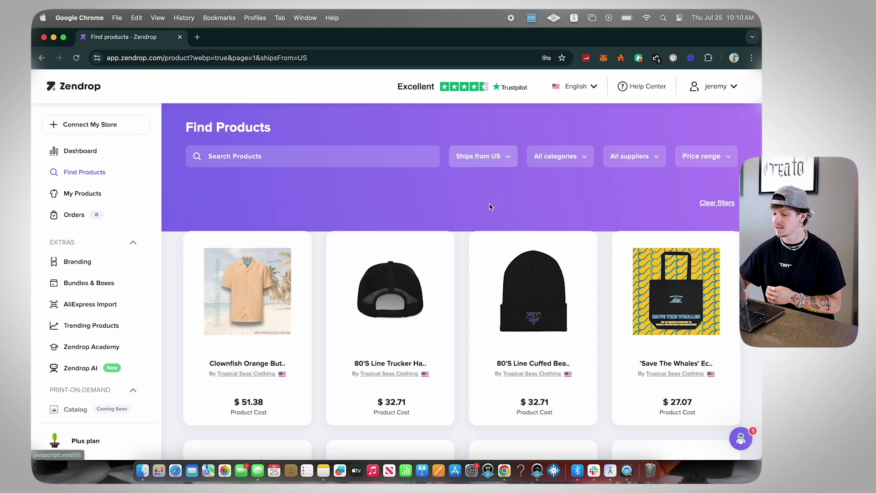
scroll(432, 231, "down", 1)
scroll(433, 231, "down", 1)
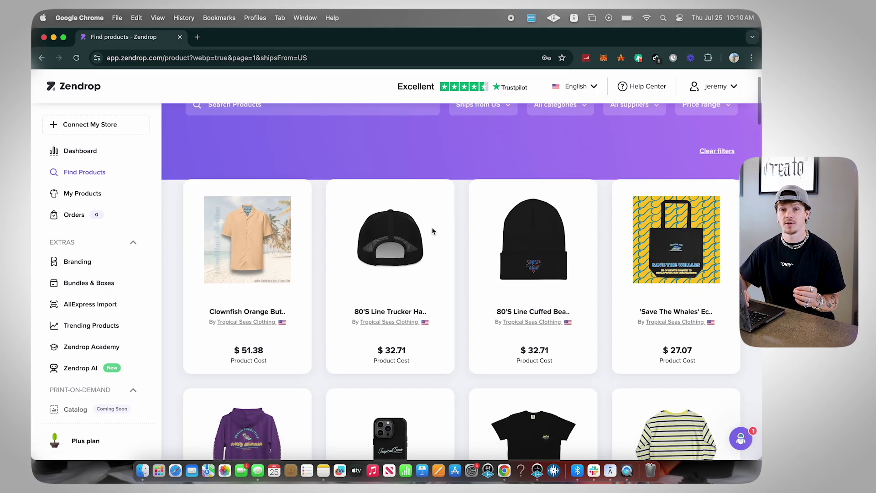
left_click(479, 104)
left_click(484, 131)
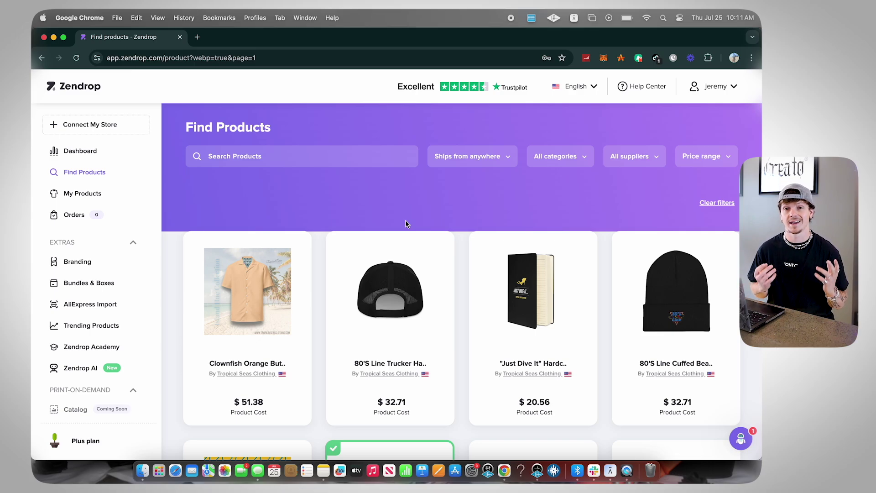
Search the product catalogue for "sunset lamp"
scroll(305, 155, "down", 1)
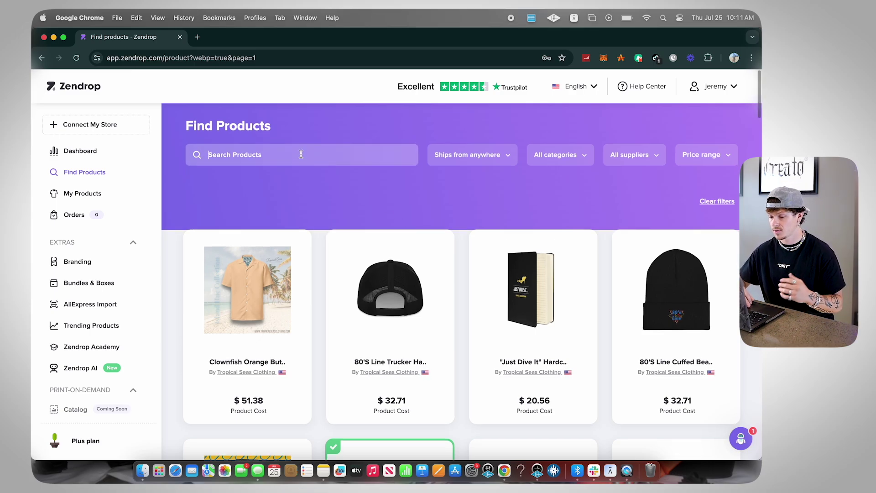
left_click(301, 154)
type("sunsets")
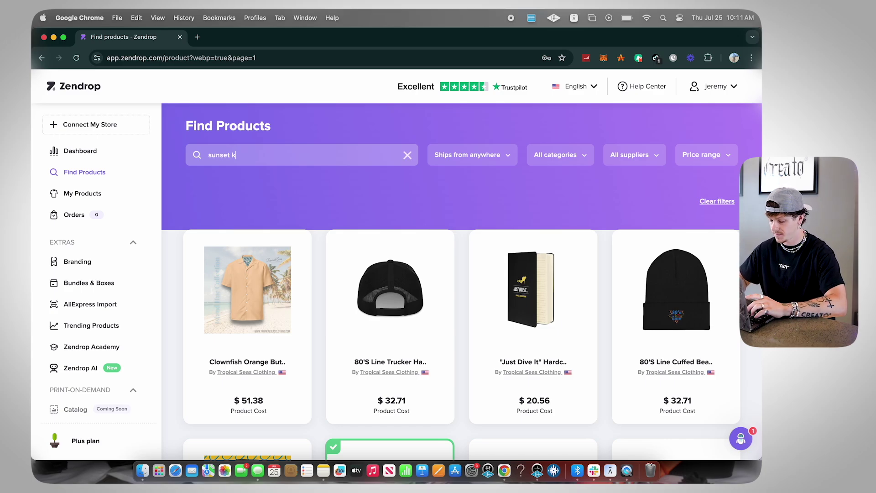
key("BackSpace")
type("lamp")
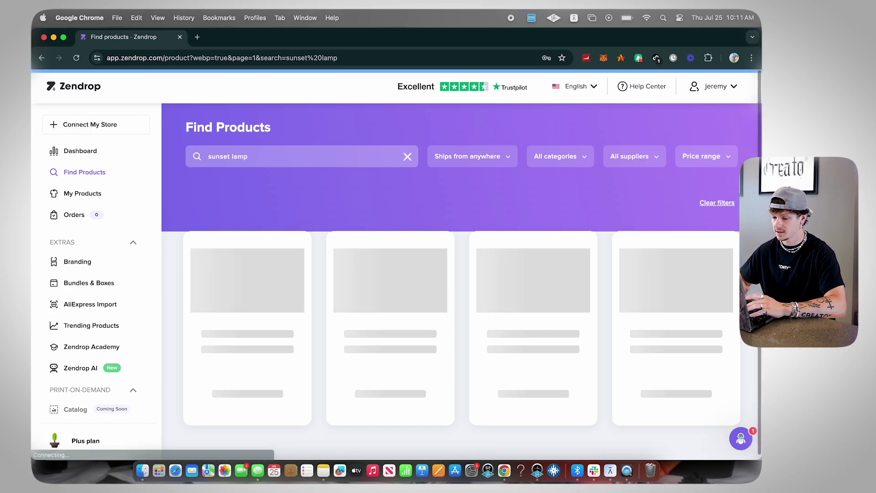
scroll(310, 219, "down", 3)
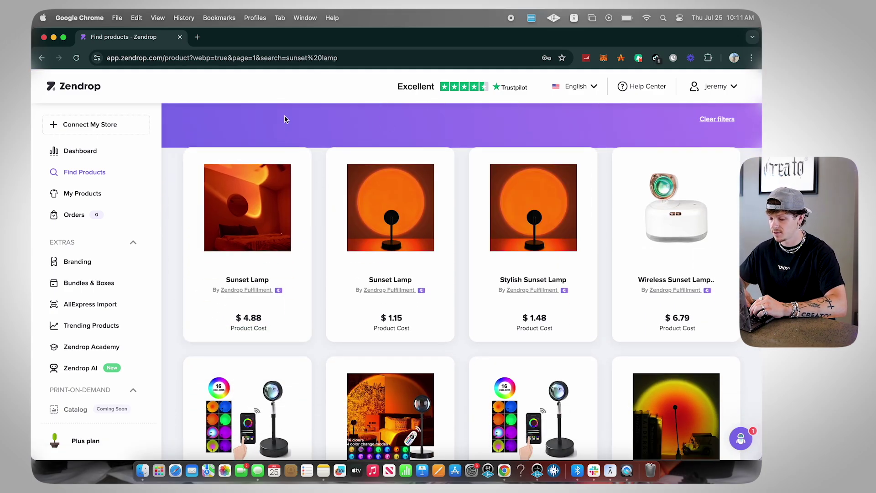
Compare the sunset lamp listings and open the product page of the $4.88 Sunset Lamp
mouse_move(255, 305)
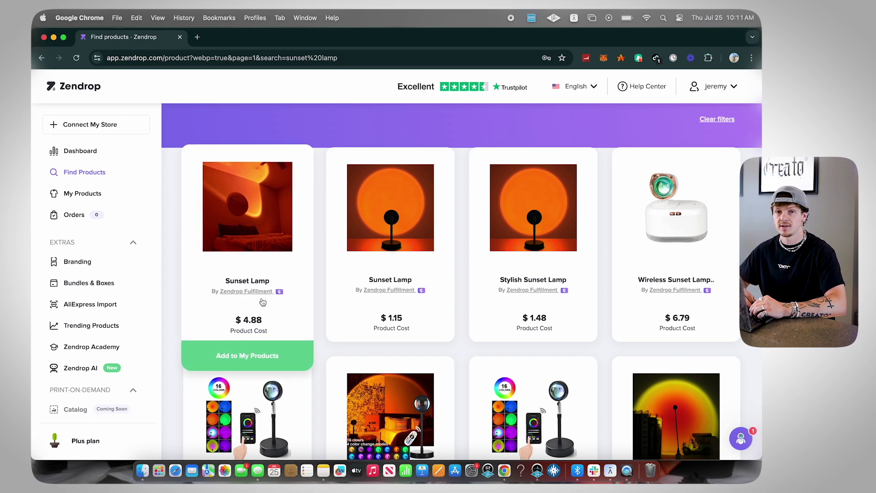
mouse_move(323, 207)
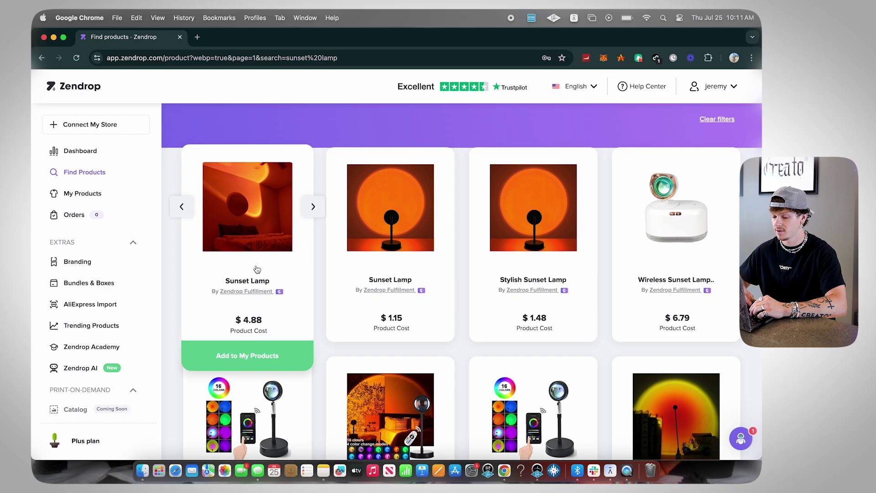
scroll(283, 339, "down", 2)
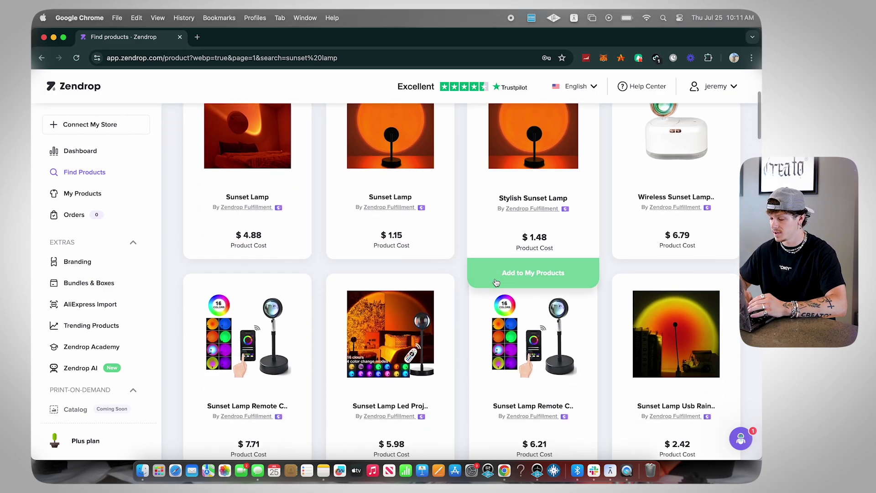
scroll(283, 338, "up", 2)
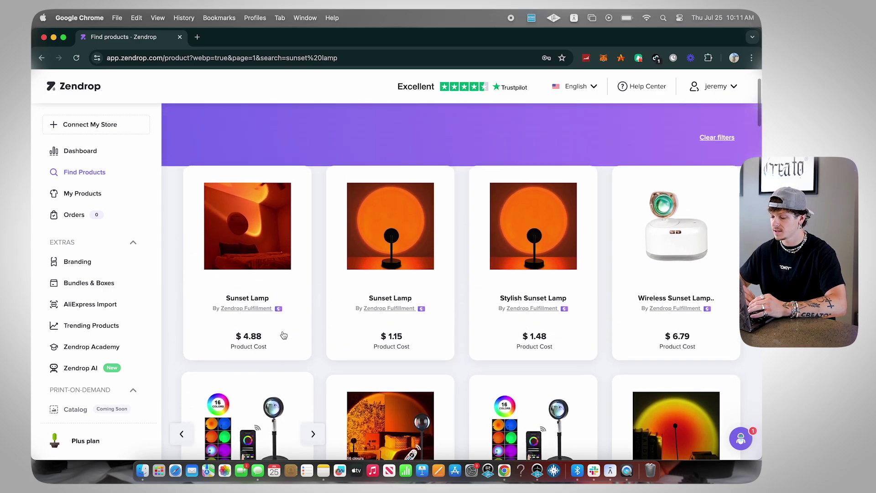
left_click(285, 285)
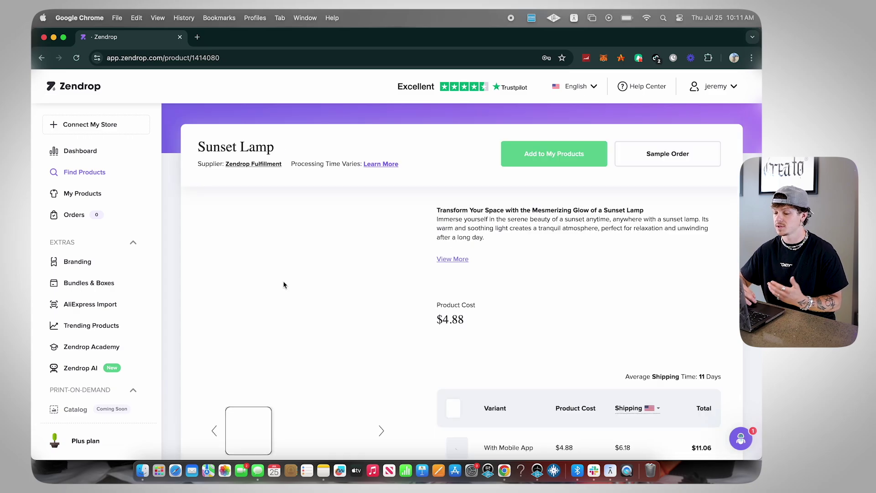
Review the Sunset Lamp's images, full description, product cost, and shipping details for its variant
scroll(283, 284, "down", 5)
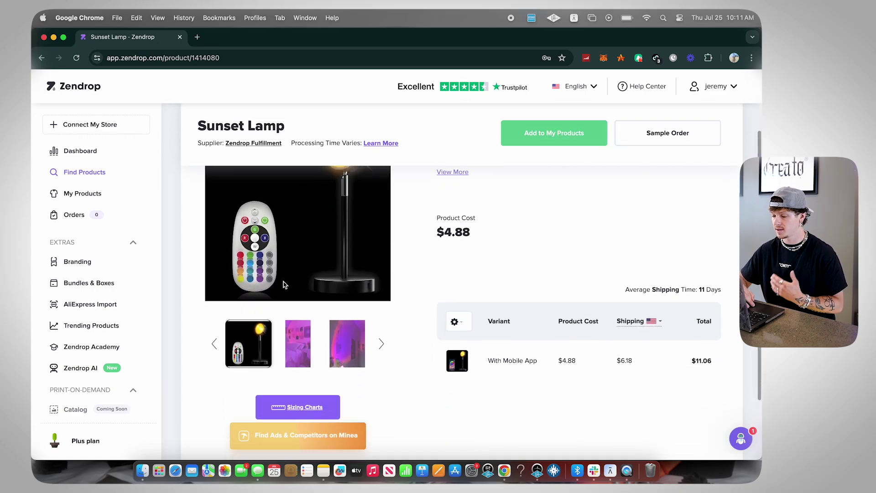
scroll(426, 327, "up", 5)
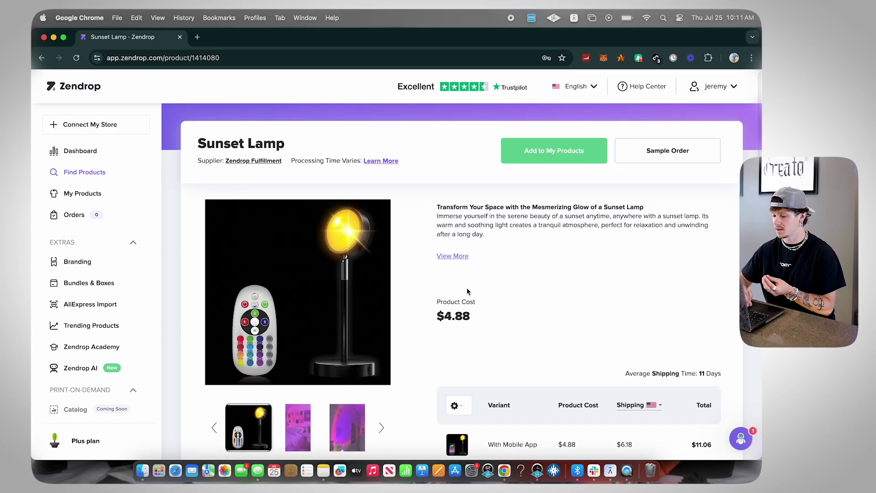
left_click(451, 257)
scroll(686, 93, "down", 5)
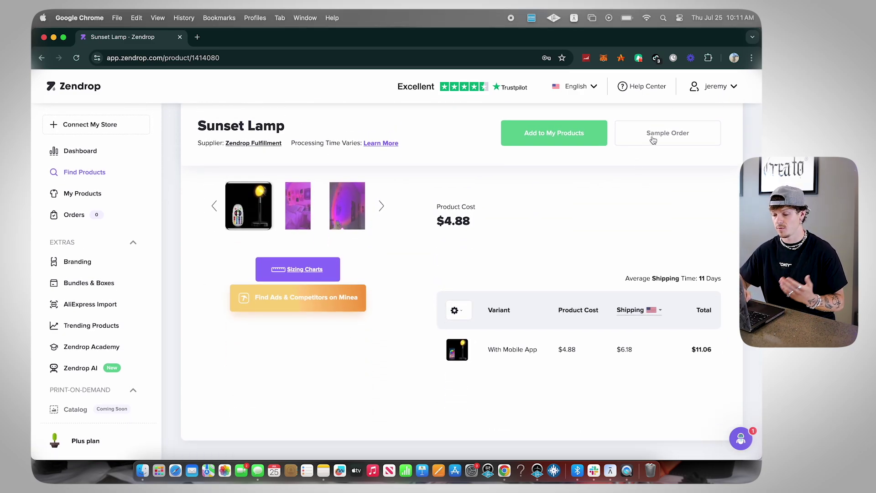
Return to the sunset lamp search results, compare the listings, and add the $4.88 Sunset Lamp to My Products
scroll(513, 271, "up", 5)
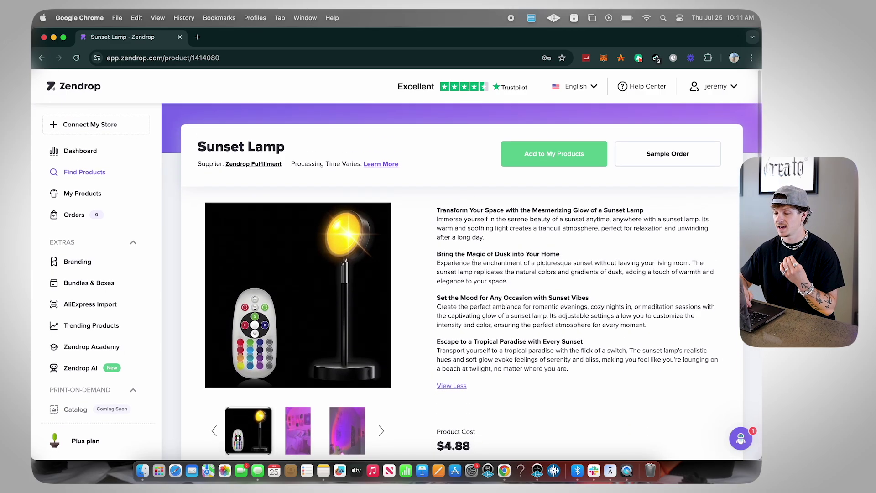
left_click(42, 59)
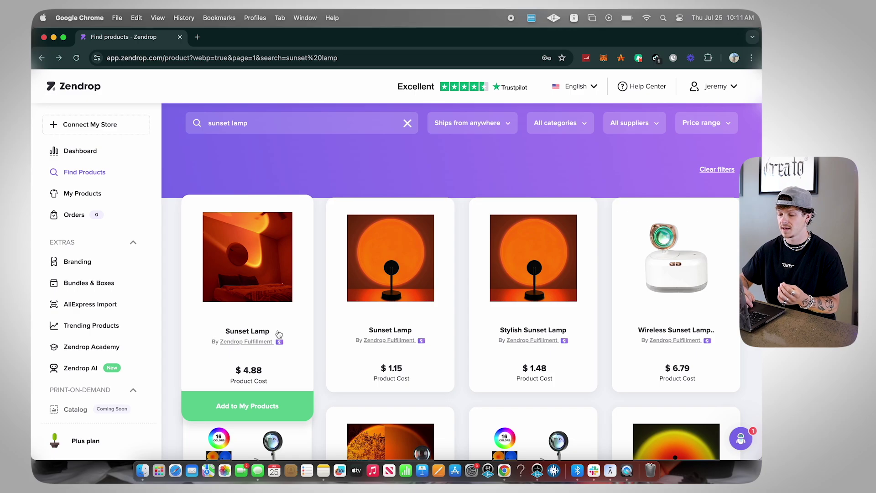
scroll(658, 344, "down", 3)
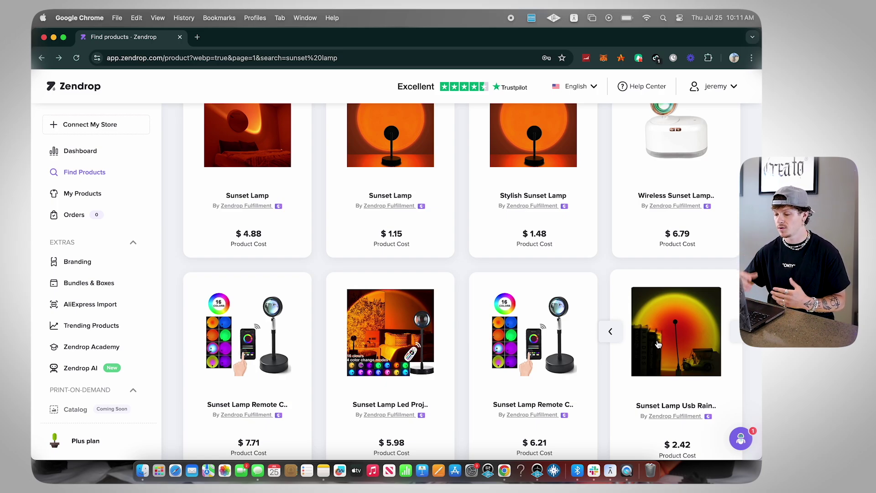
scroll(460, 319, "up", 5)
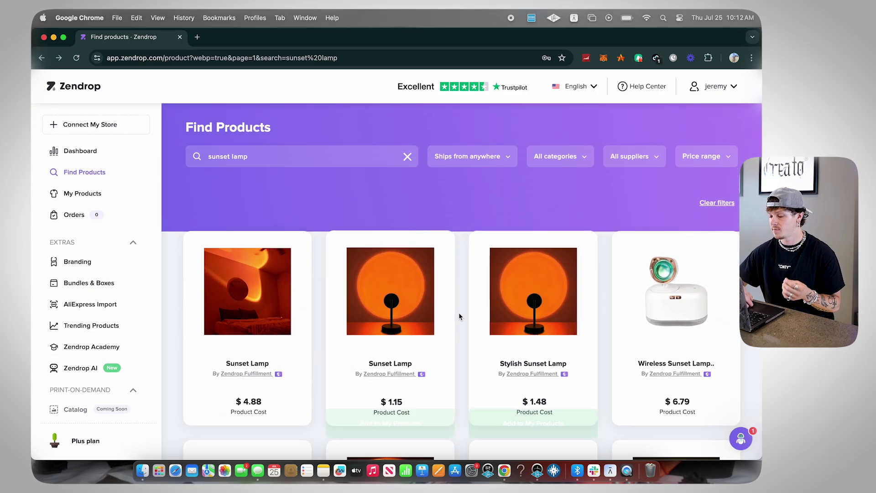
scroll(459, 316, "down", 2)
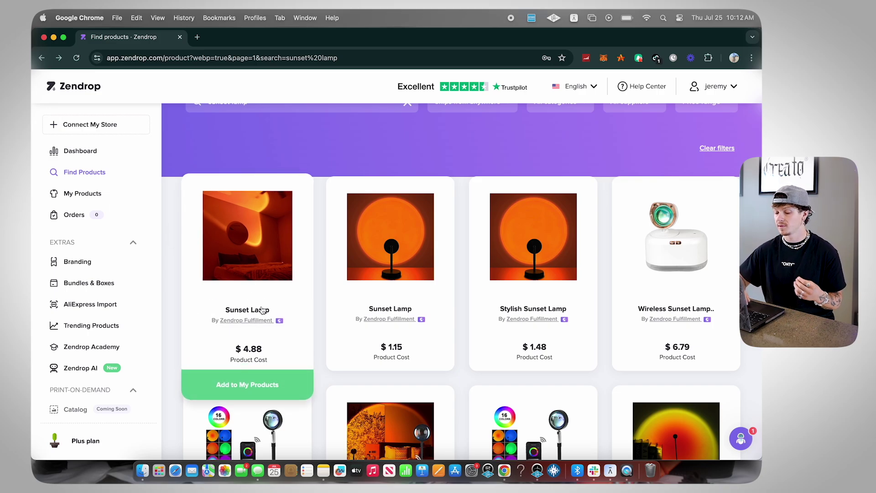
left_click(257, 385)
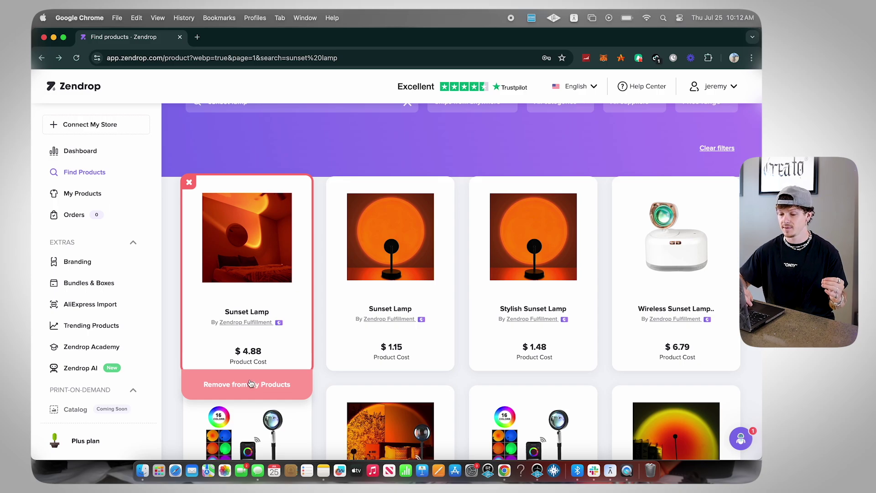
Go to the My Products import list and open the Sunset Lamp for review and publishing
left_click(84, 194)
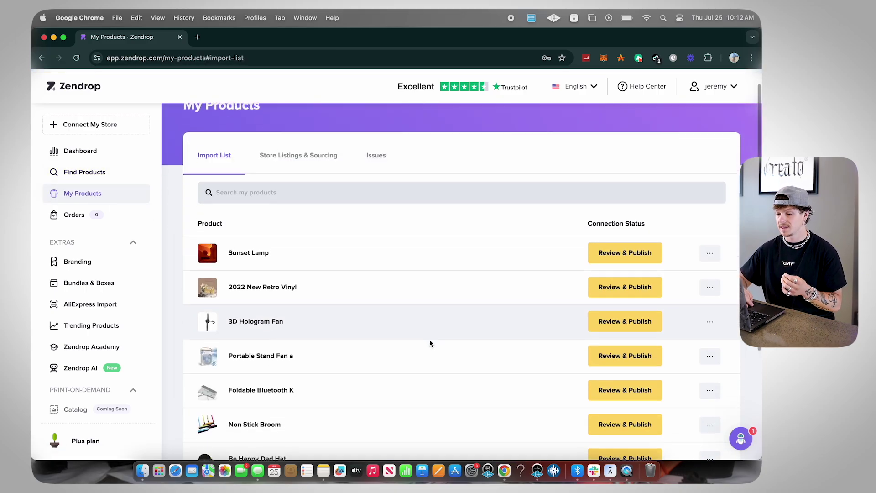
scroll(430, 345, "down", 2)
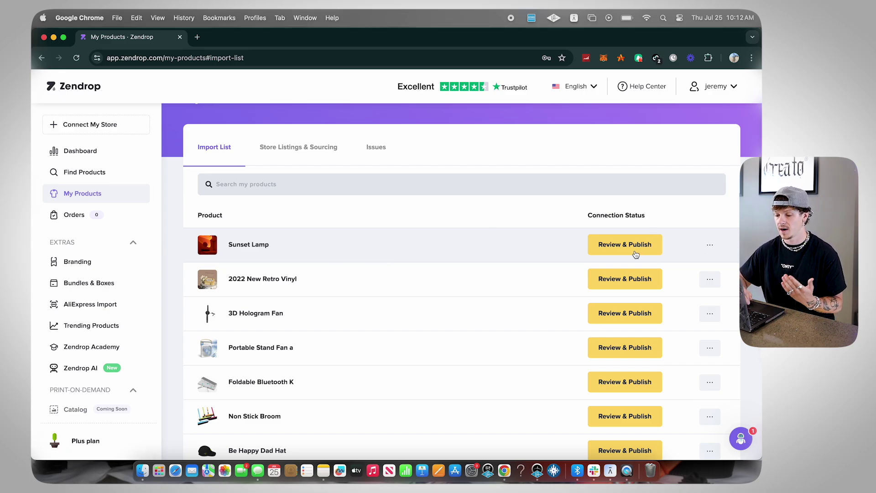
scroll(258, 232, "up", 2)
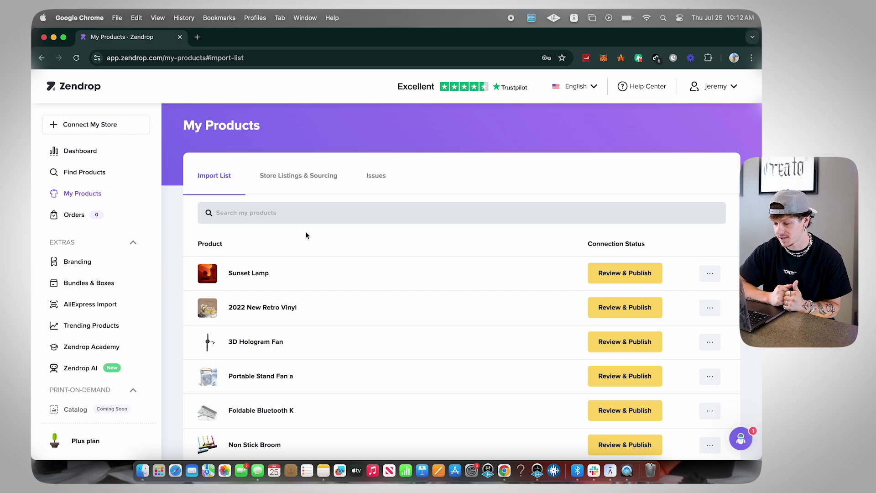
left_click(611, 273)
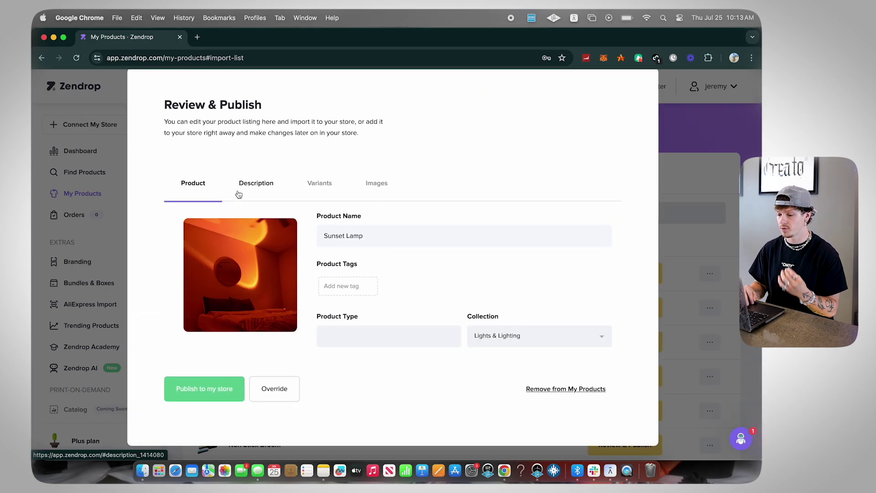
Look through the Sunset Lamp listing's description, variants and images, and return to its product details
left_click(254, 185)
left_click(319, 198)
left_click(380, 230)
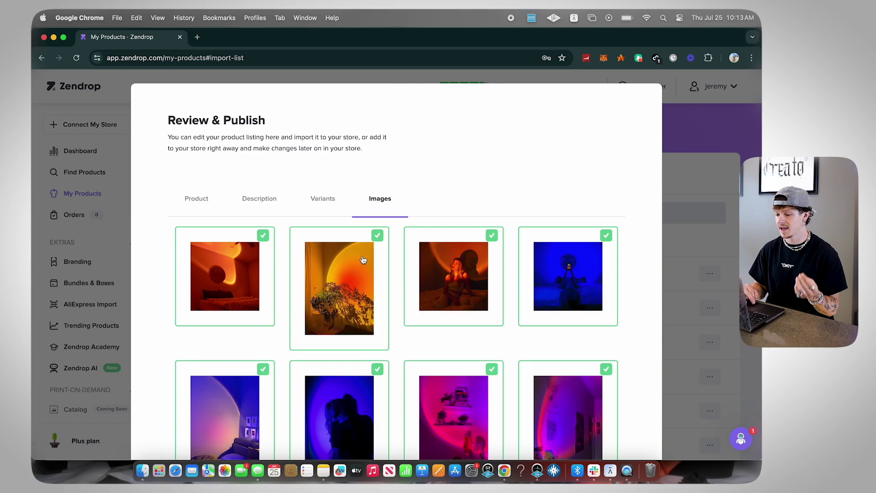
scroll(363, 256, "down", 3)
scroll(363, 258, "up", 2)
scroll(363, 259, "up", 2)
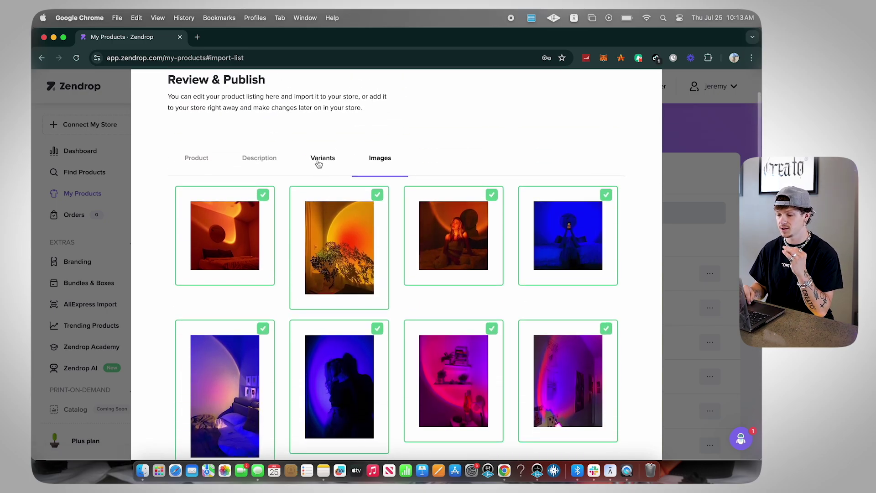
left_click(318, 160)
left_click(274, 232)
scroll(304, 355, "down", 2)
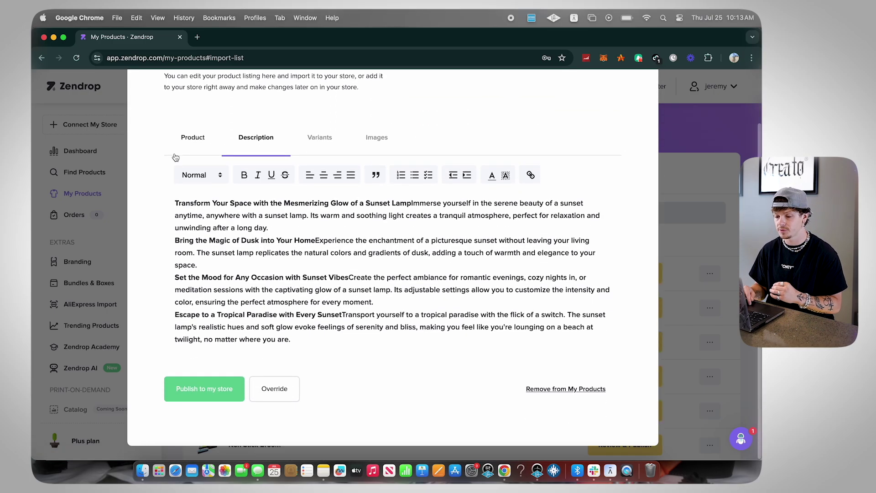
left_click(182, 154)
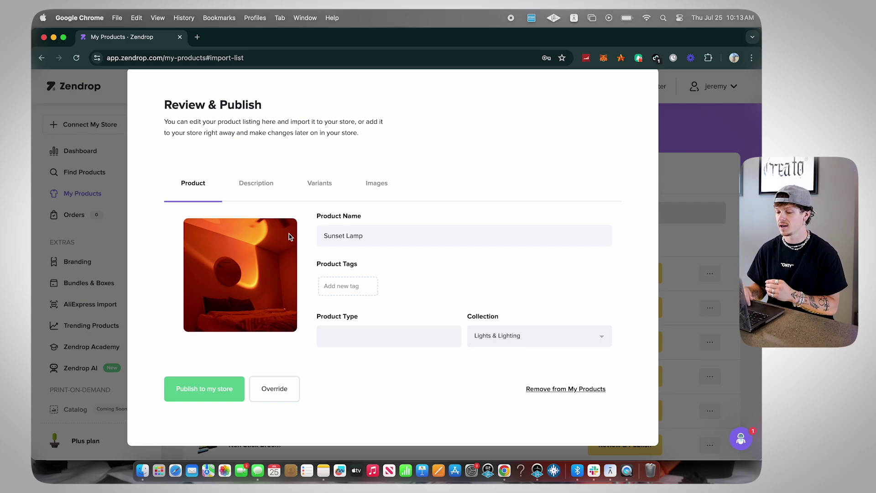
Copy the full description text of the Sunset Lamp listing
left_click(247, 183)
scroll(296, 322, "down", 2)
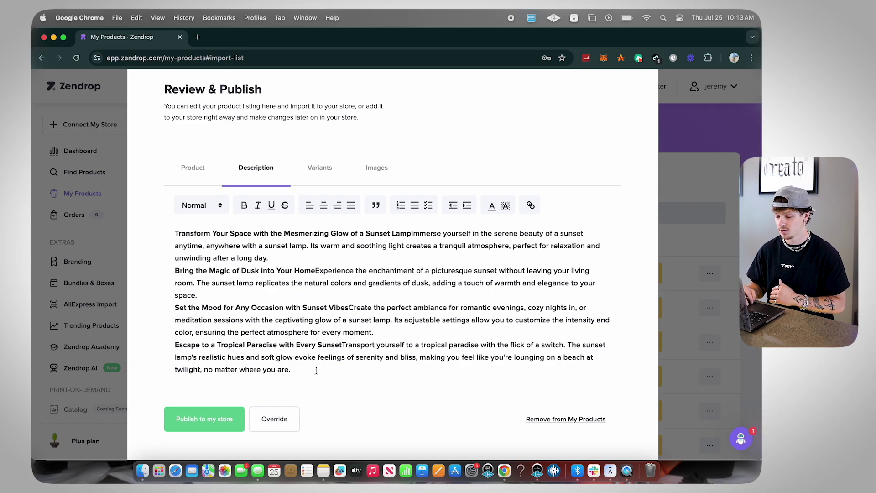
left_click_drag(316, 369, 141, 206)
key("cmd+c")
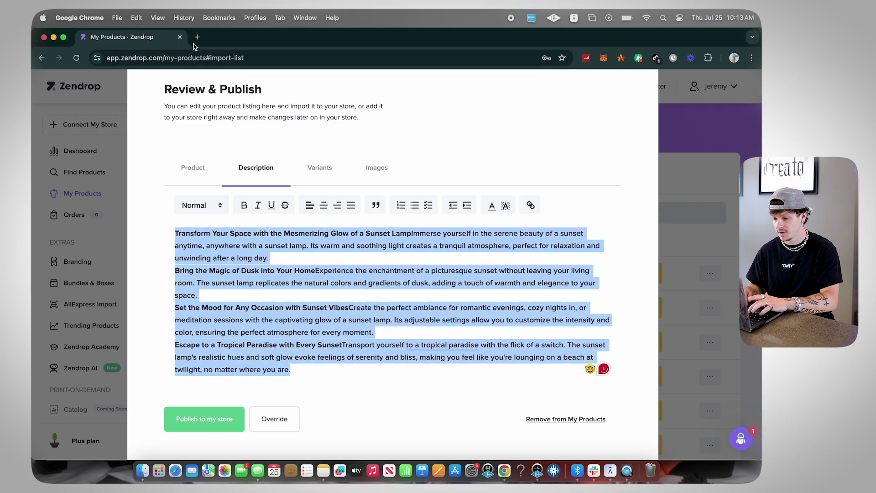
Open ChatGPT in a new browser tab and submit the copied description with the request "make it better"
left_click(196, 39)
type("chatgpt")
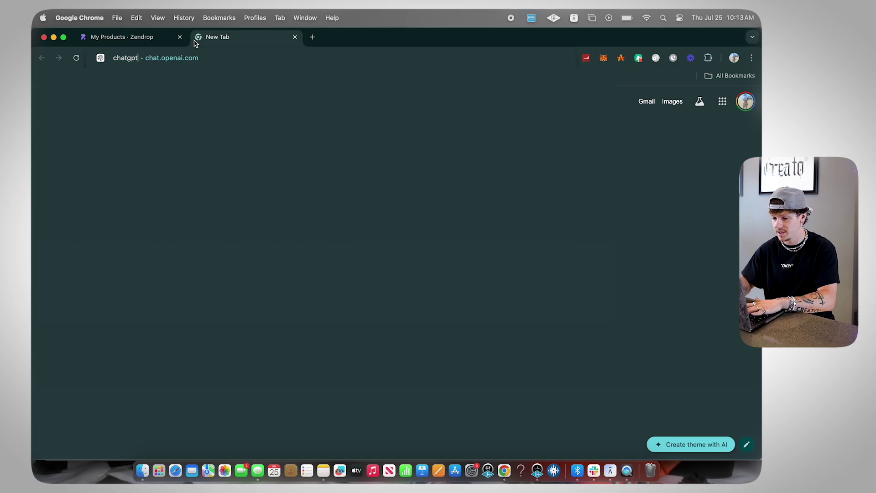
key("Return")
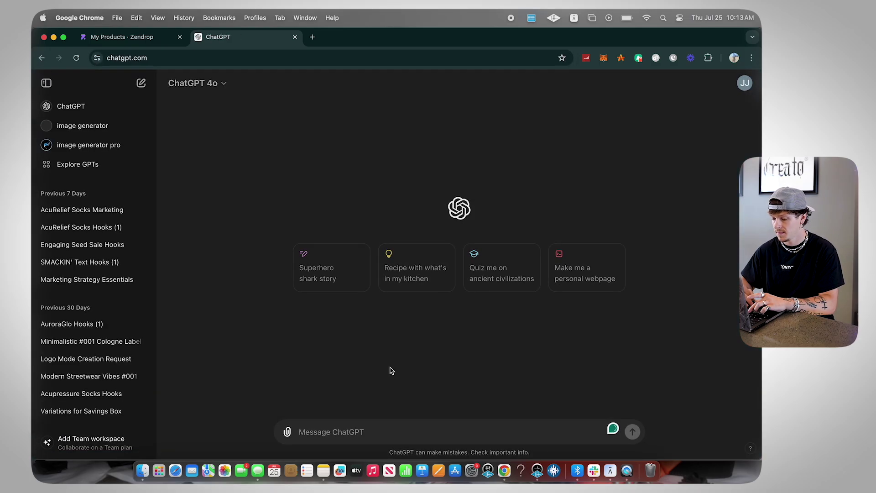
key("cmd+v")
type("ma")
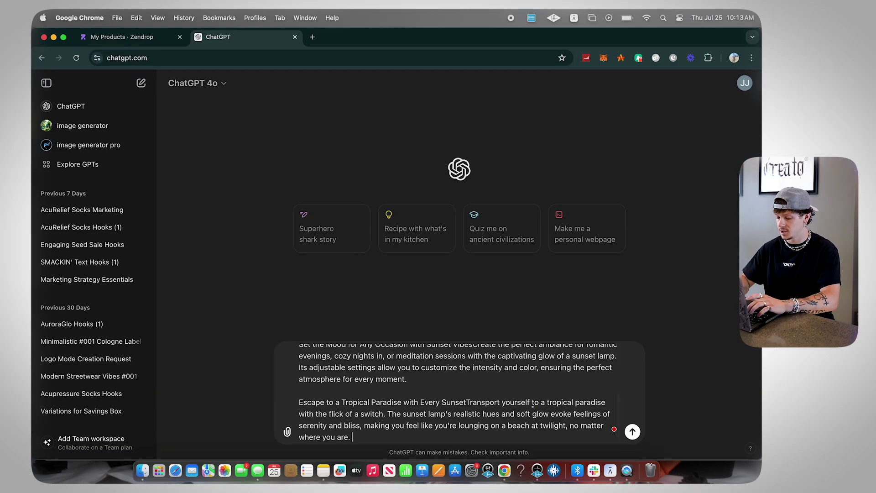
type("ke it b")
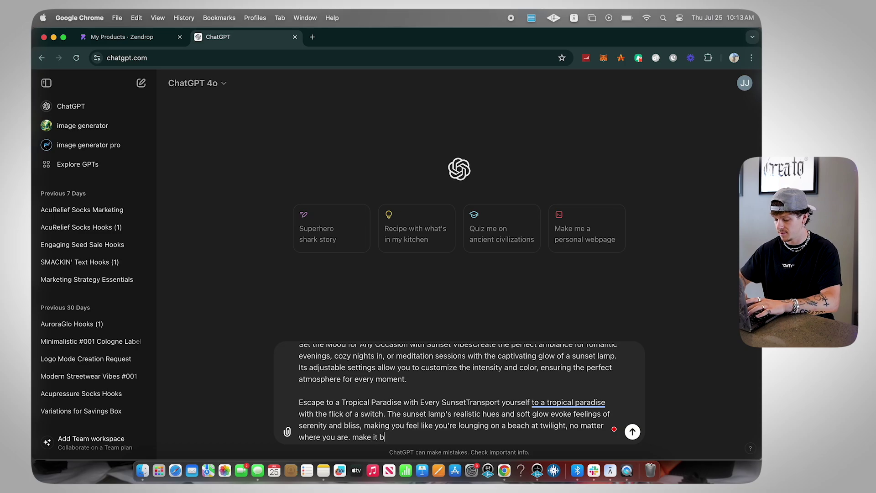
type("etter")
key("Return")
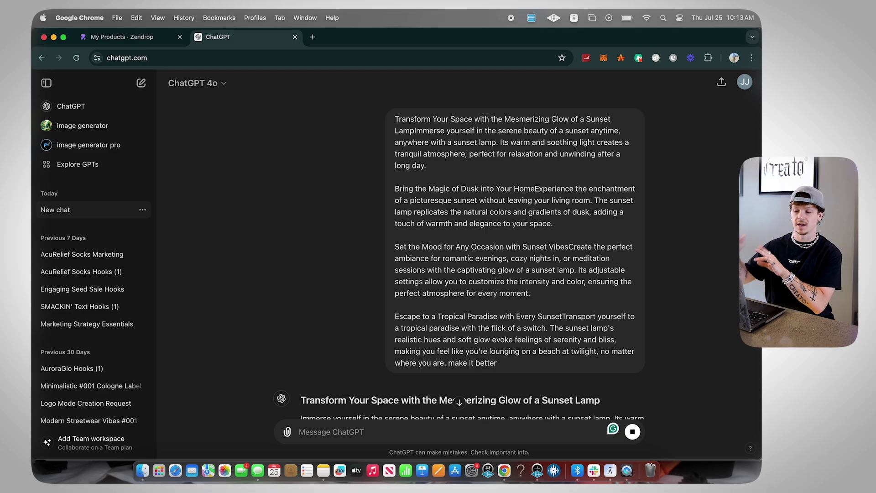
Copy ChatGPT's rewritten description and replace the entire Sunset Lamp description in Zendrop with it
scroll(305, 160, "down", 5)
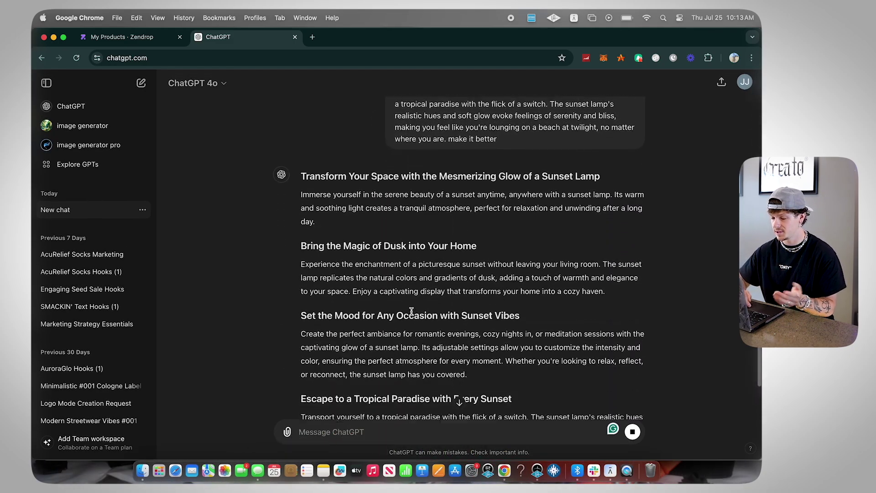
left_click_drag(305, 159, 494, 338)
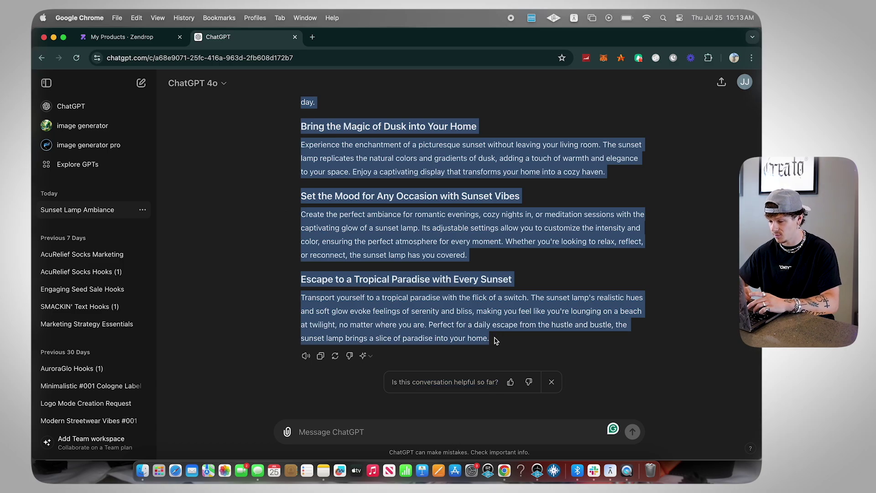
left_click(139, 36)
left_click(302, 370)
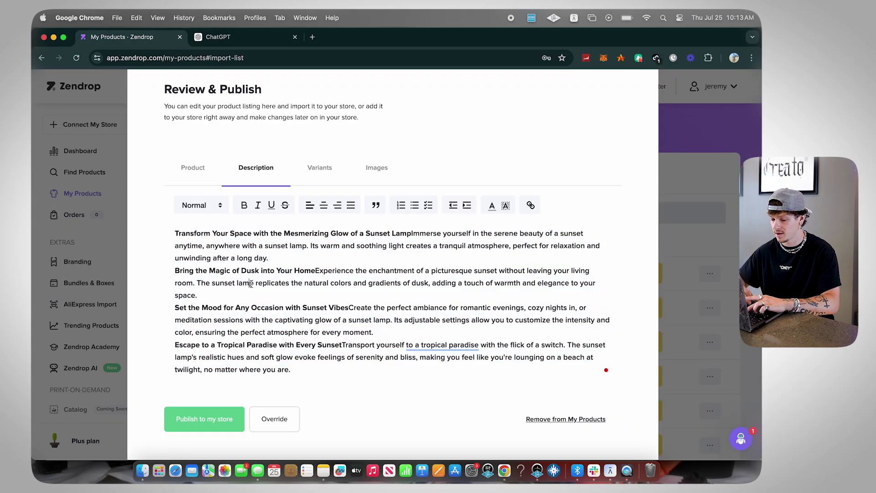
key("super+a")
key("super+v")
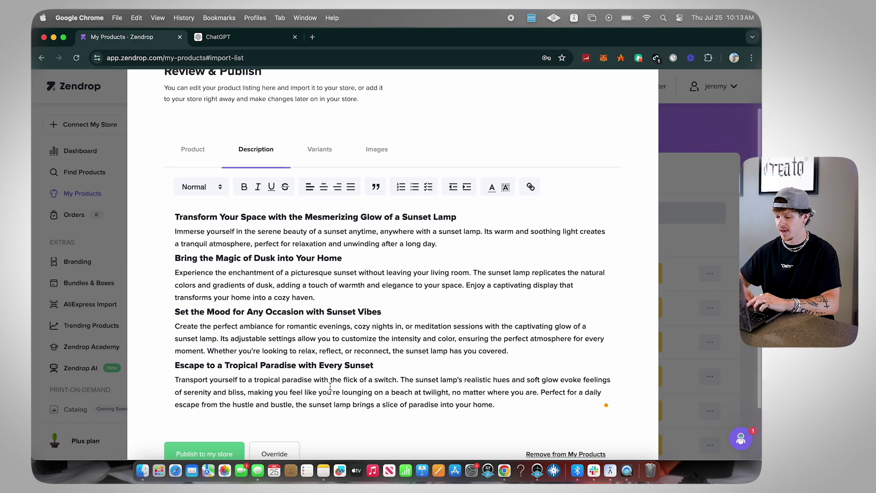
Insert a blank line before each of the last three section headings in the Sunset Lamp description
left_click(533, 287)
key("Return")
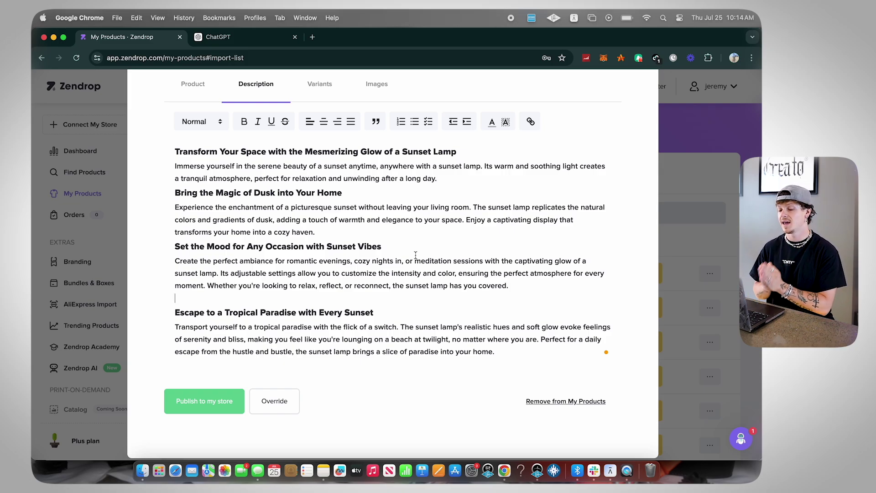
left_click(396, 231)
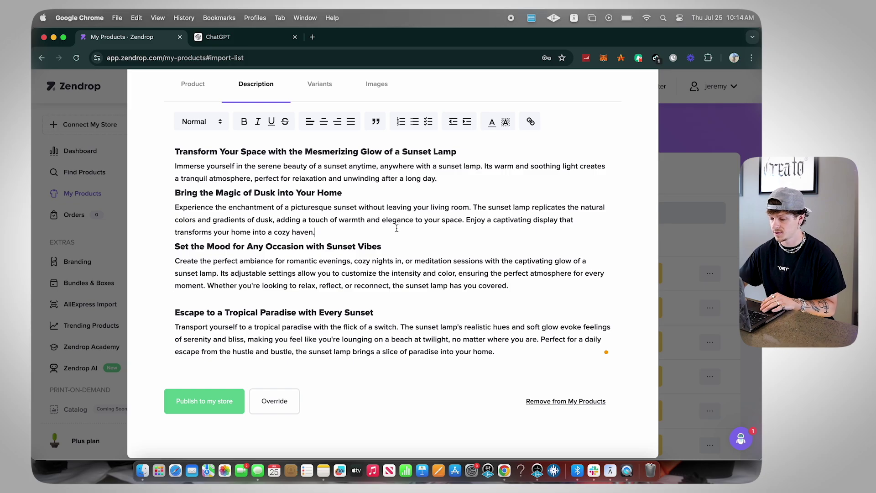
key("Return")
left_click(281, 197)
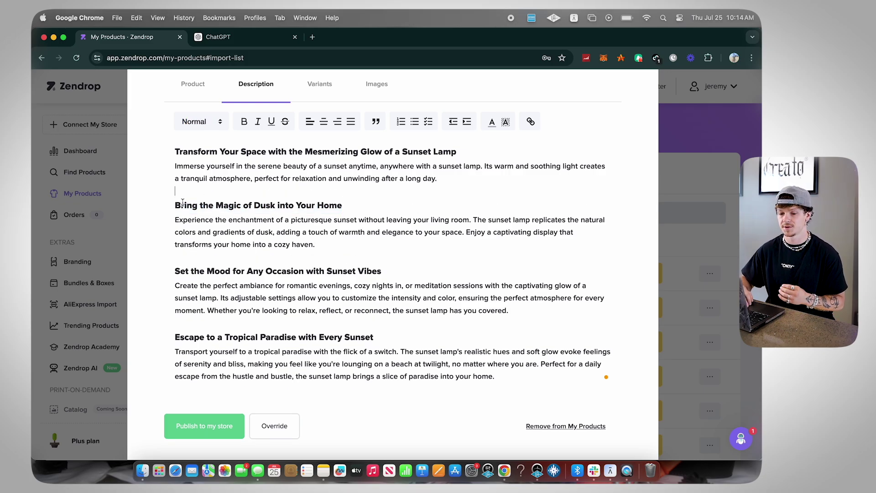
Set the sales price of the Sunset Lamp's "With Mobile App" variant to $24.99
scroll(192, 221, "up", 3)
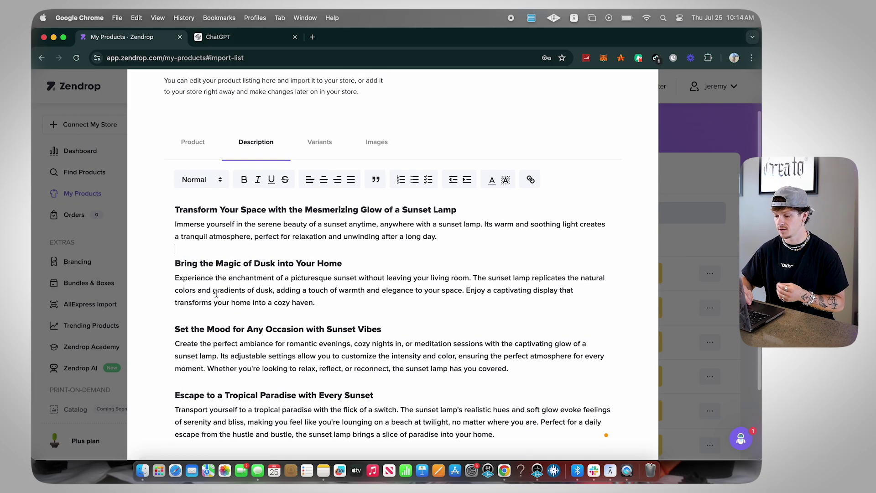
left_click(312, 152)
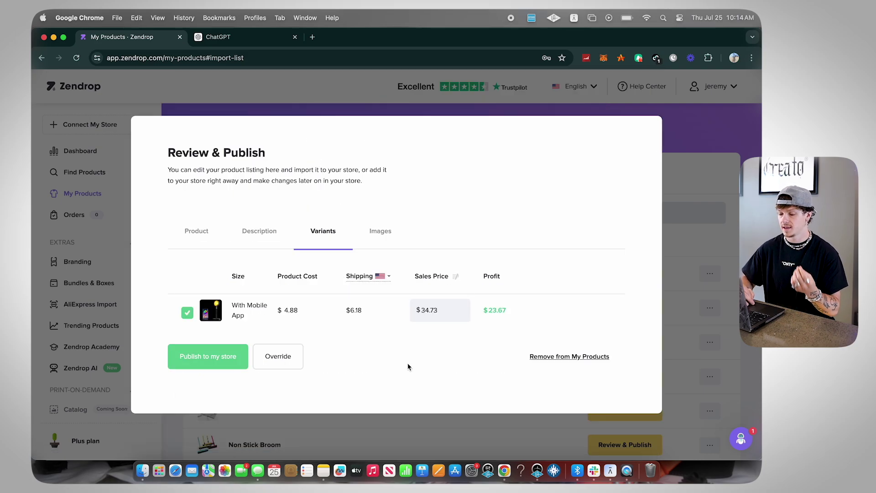
double_click(432, 312)
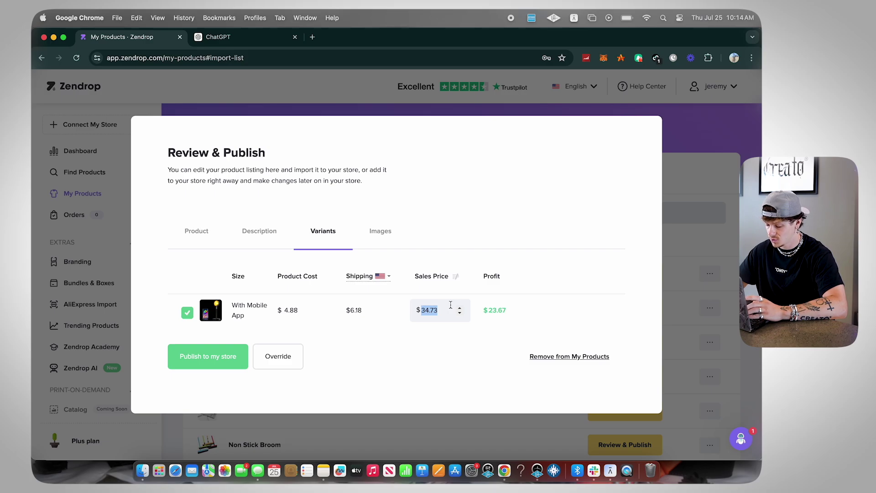
type("24.99")
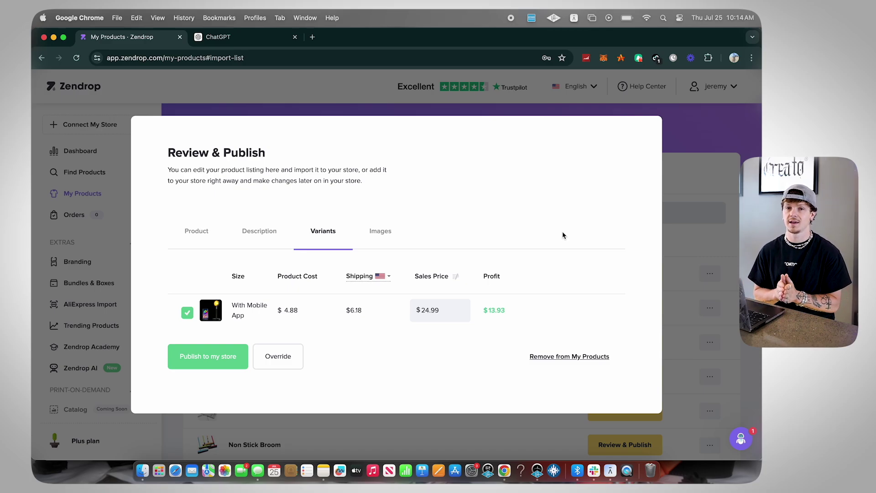
Check the variant's product cost and shipping against its sales price, and return to the listing's product details
left_click_drag(377, 308, 273, 315)
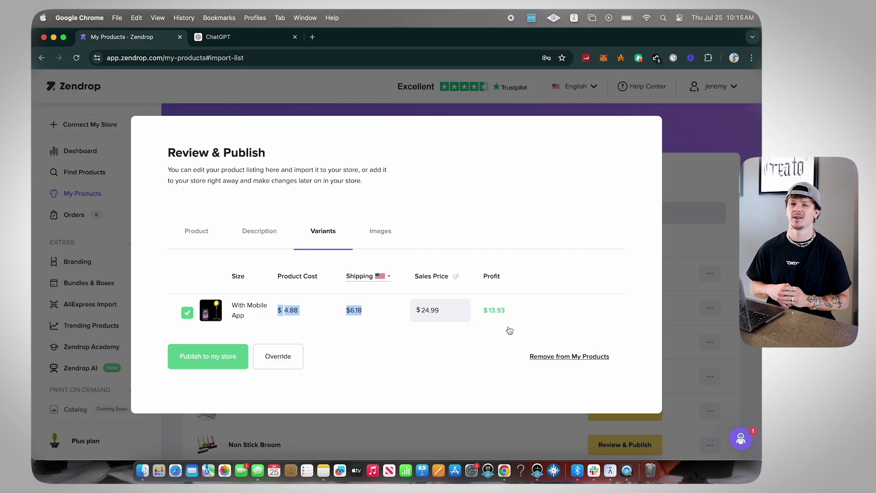
left_click(196, 230)
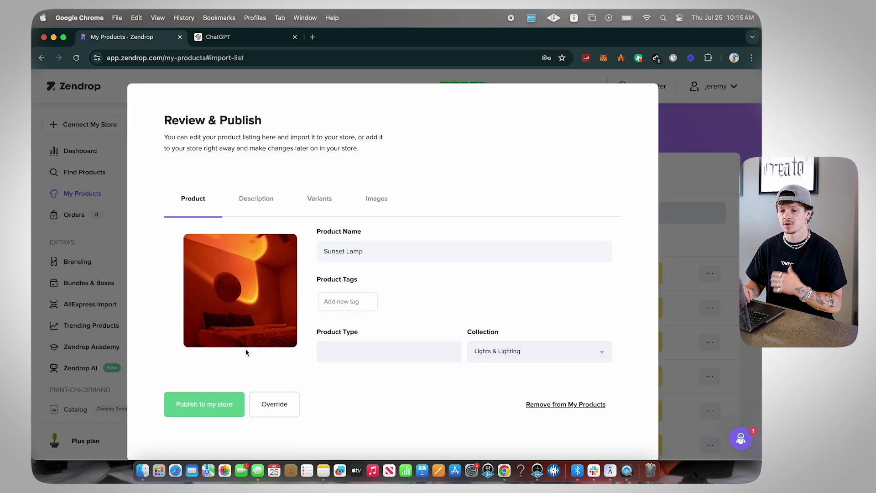
scroll(245, 352, "down", 1)
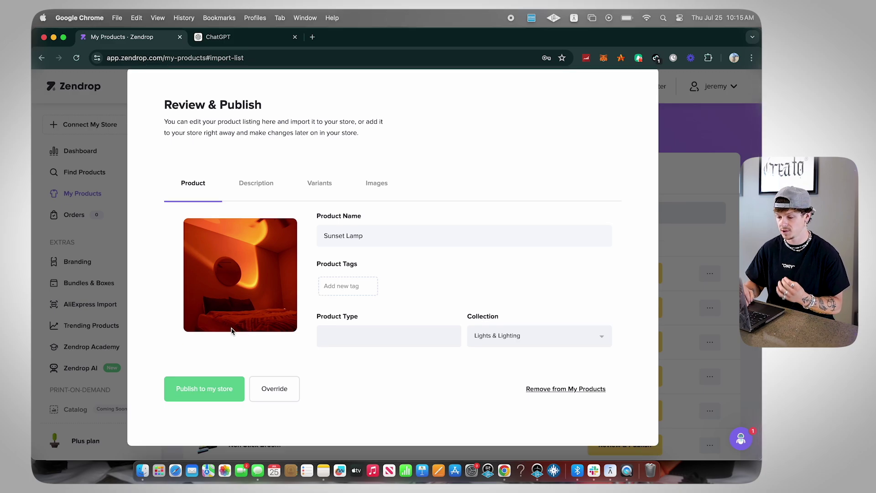
Try to publish the Sunset Lamp, and follow the Shopify connection prompt with the "I already have a store — Connect" option
left_click(206, 395)
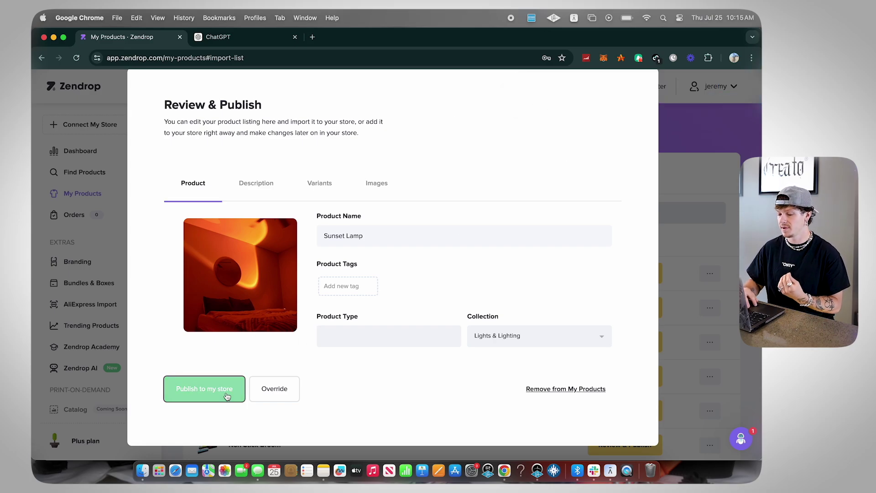
left_click(227, 395)
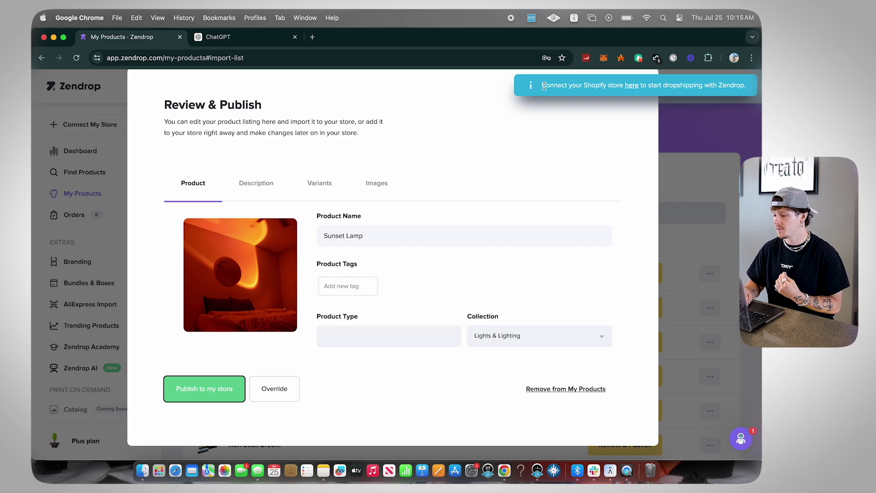
left_click(632, 88)
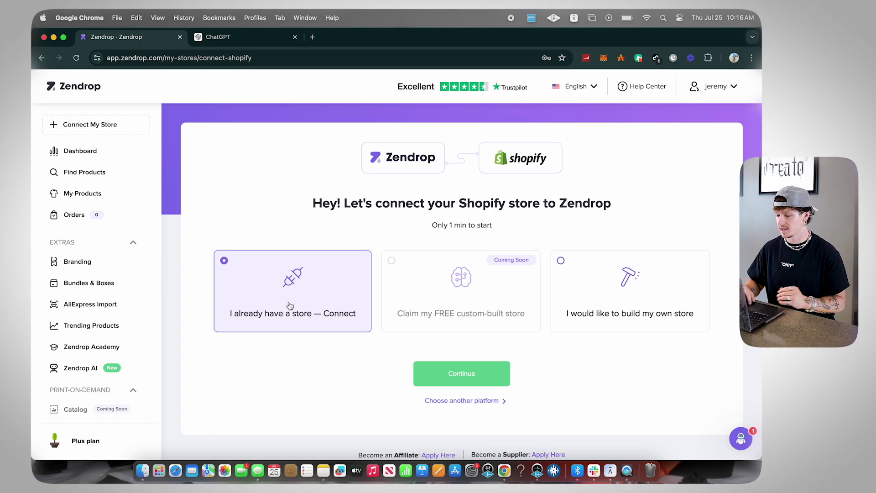
left_click(462, 373)
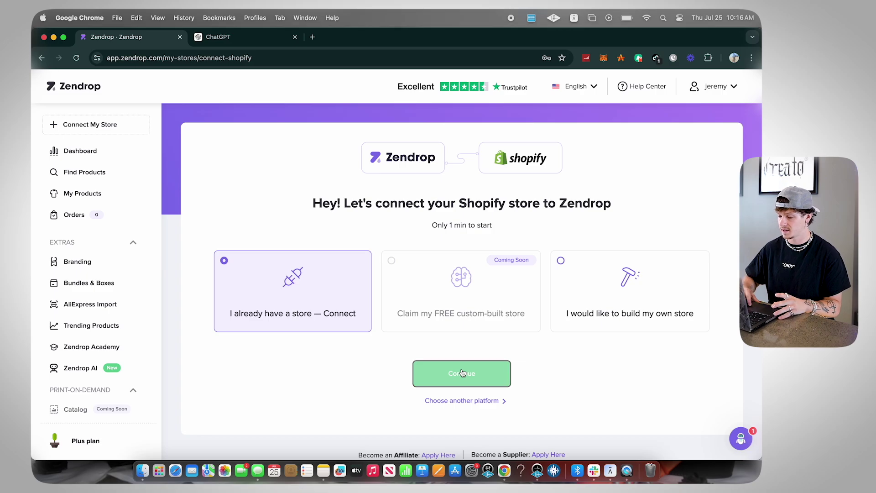
scroll(462, 371, "down", 8)
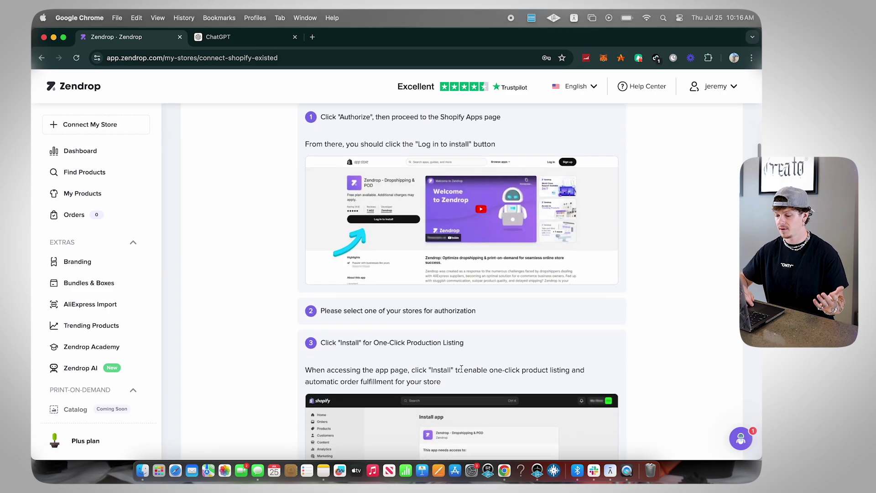
Search the Shopify store's apps for "zendrop" and start installing Zendrop - Dropshipping & POD from its App Store page
left_click(524, 360)
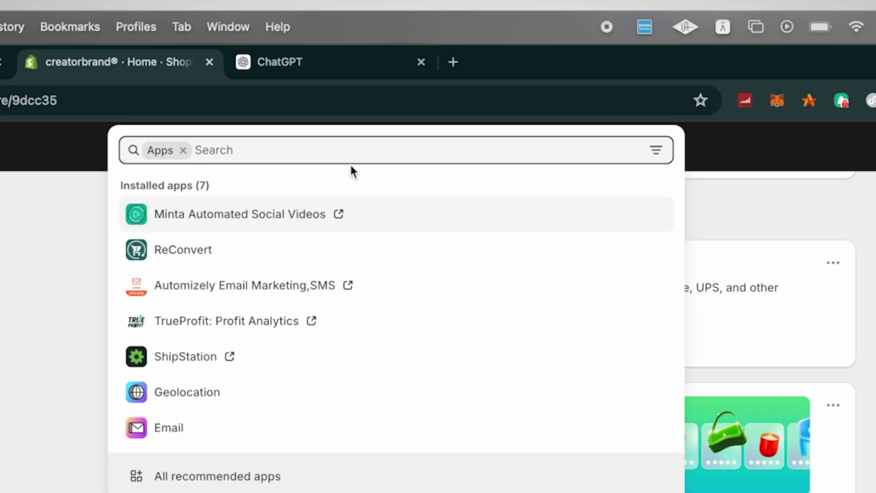
type("zendrop")
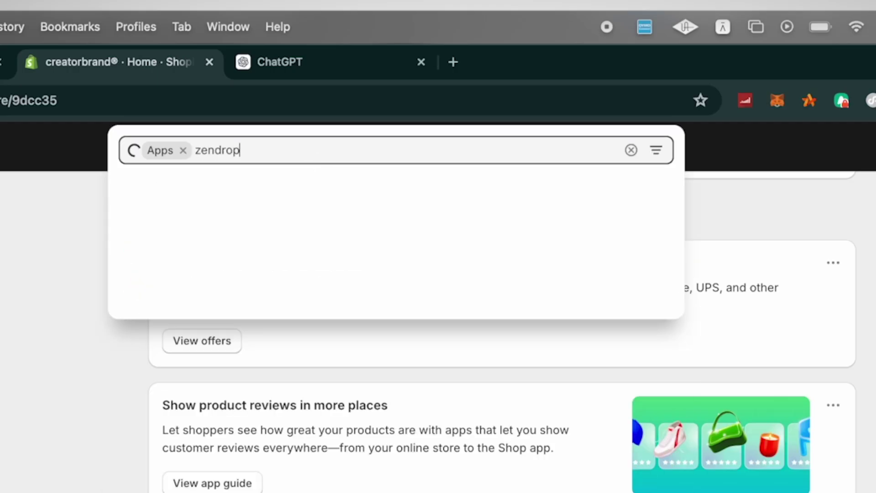
left_click(302, 201)
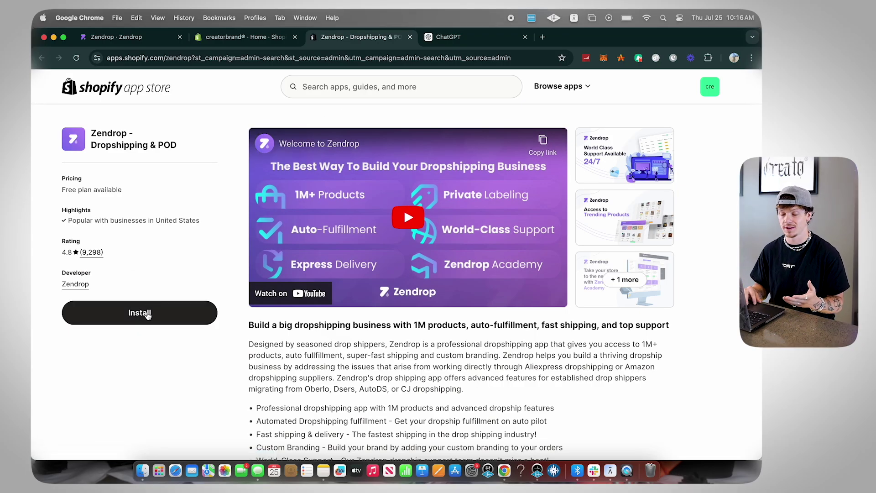
left_click(147, 314)
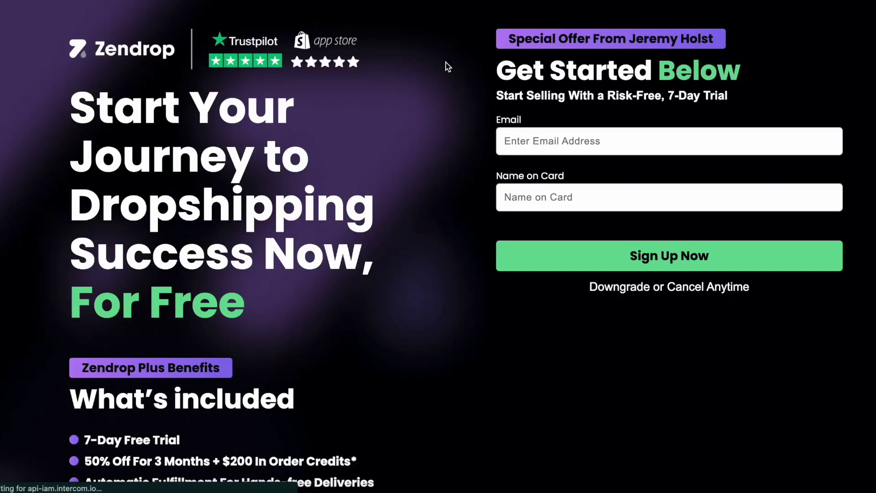
Review the Zendrop Plus trial offer's benefits and its sign-up and payment form
scroll(447, 68, "down", 3)
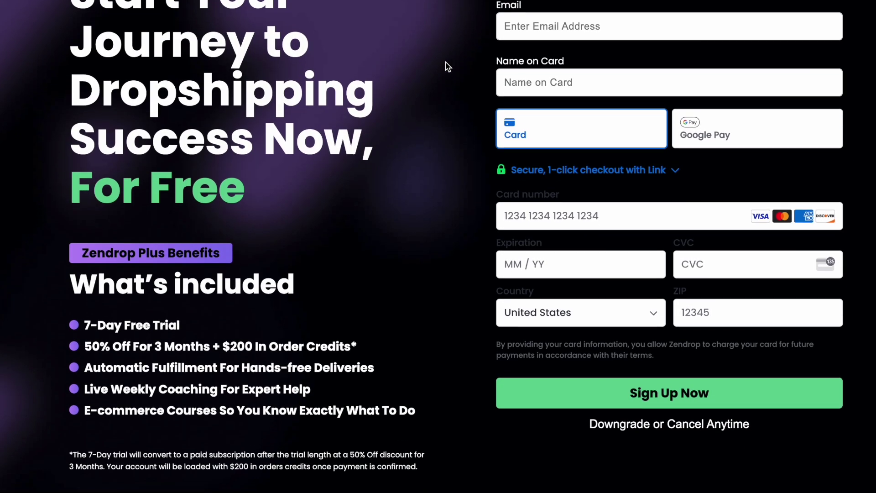
scroll(437, 117, "up", 1)
scroll(438, 118, "down", 3)
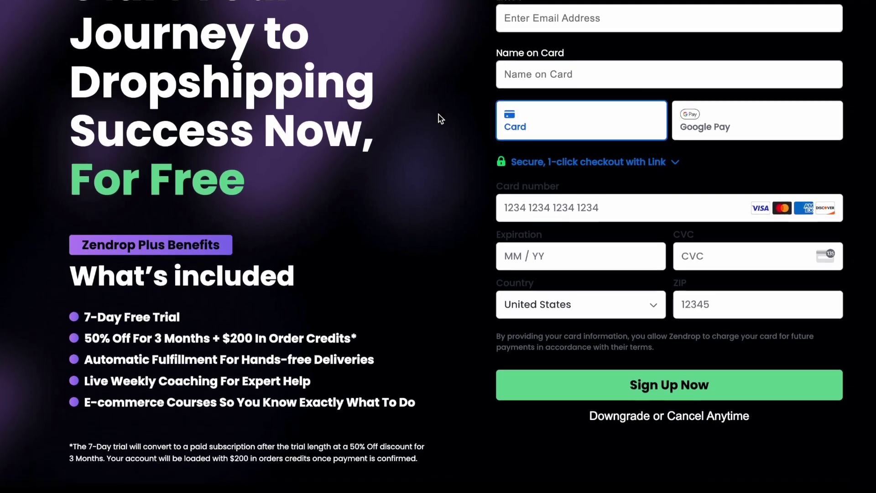
scroll(451, 127, "down", 1)
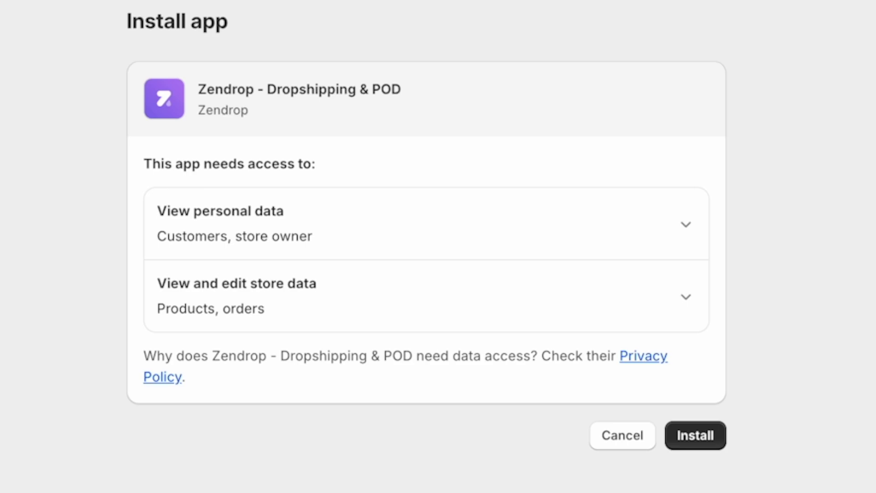
Approve the requested data access and install the Zendrop app in the creatorbrand® Shopify store
left_click(691, 435)
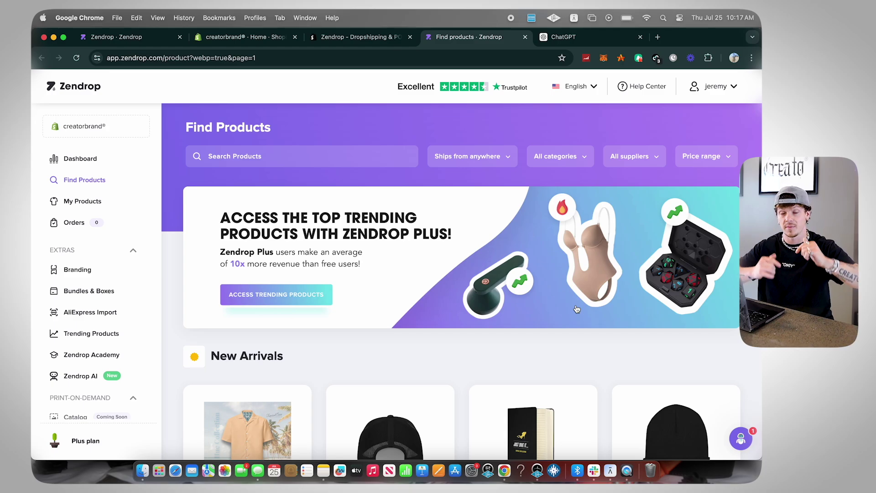
scroll(399, 242, "down", 5)
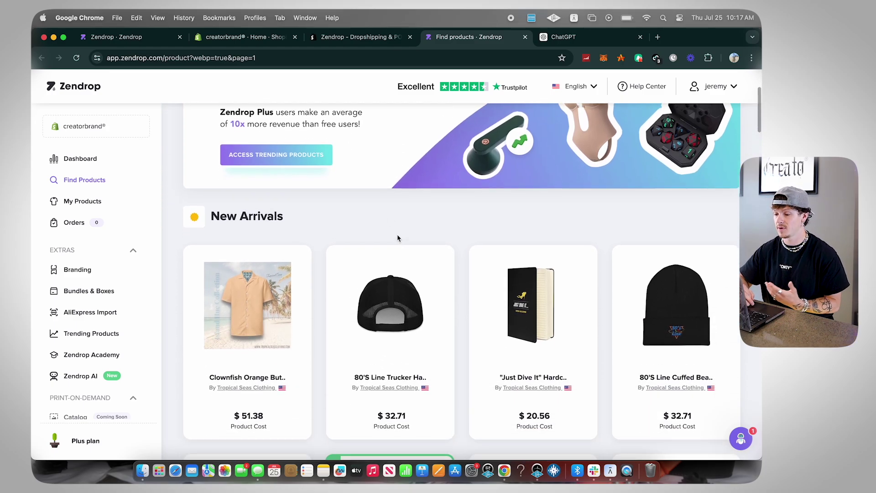
scroll(226, 170, "down", 1)
scroll(110, 292, "down", 1)
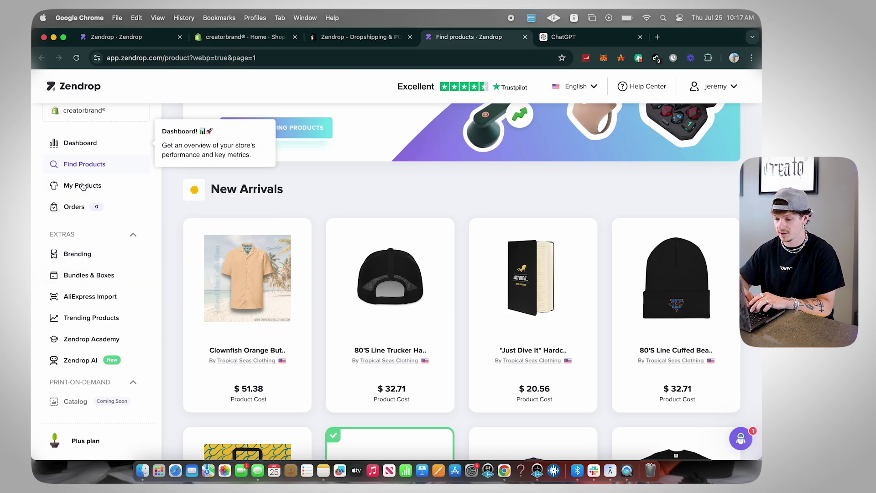
Publish the Sunset Lamp from Zendrop's import list to the connected store
left_click(180, 195)
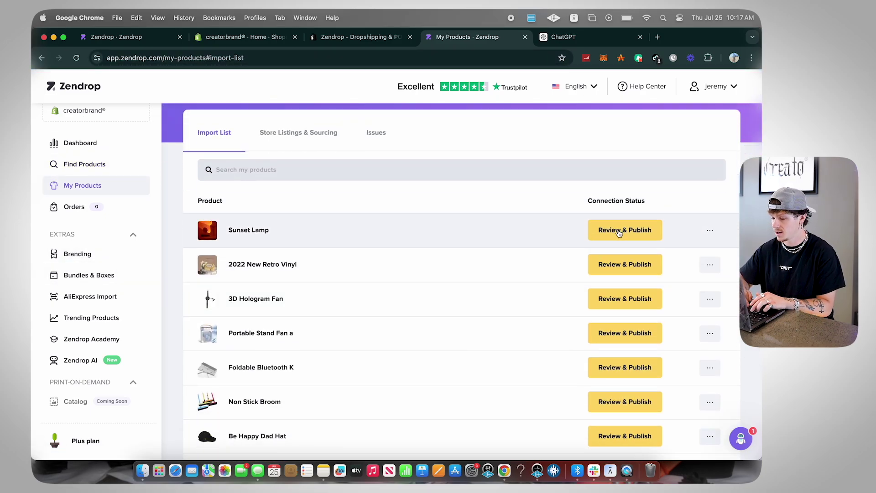
left_click(612, 230)
left_click(207, 403)
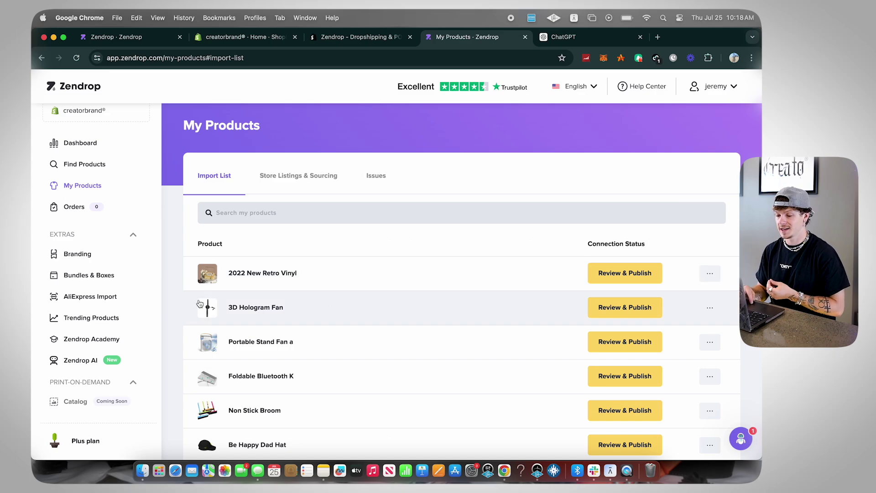
Open the linked Sunset Lamp from Zendrop's store listings in Shopify and review its description, media and variants
left_click(307, 177)
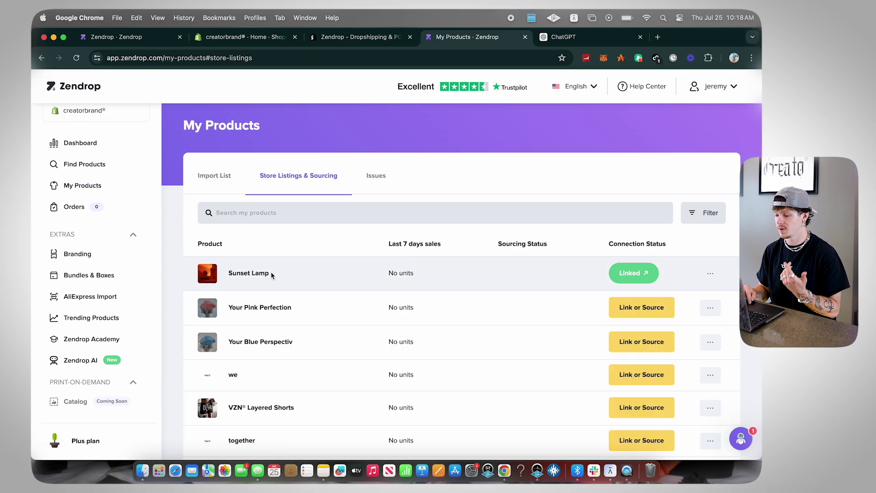
left_click(638, 279)
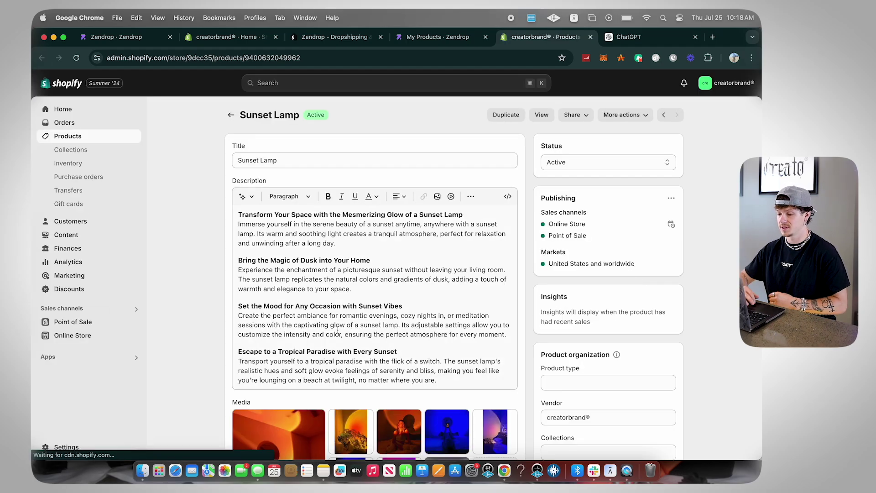
scroll(338, 329, "down", 6)
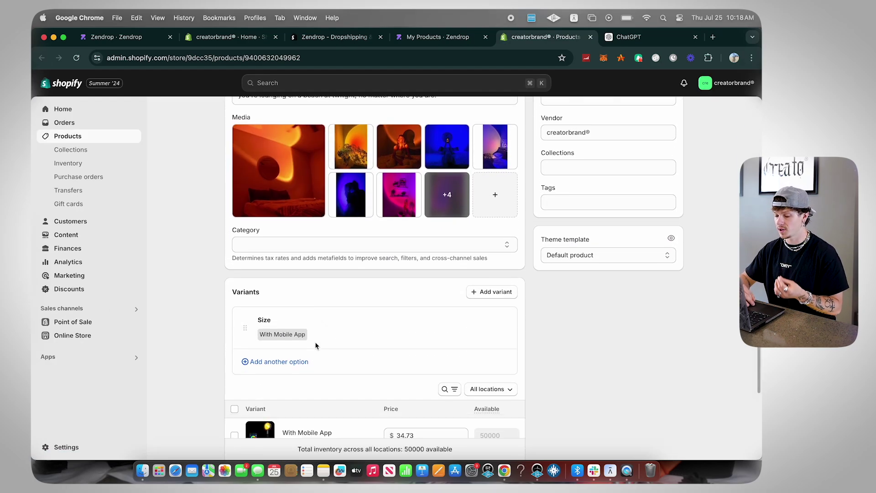
scroll(315, 345, "down", 3)
scroll(476, 274, "up", 9)
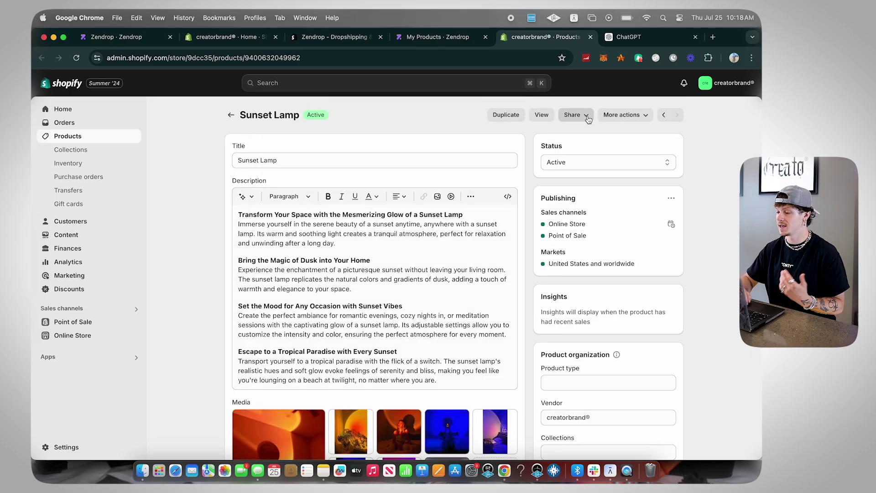
Preview the Sunset Lamp's storefront page, and return to its Shopify product page to check the variant and search engine listing
left_click(541, 115)
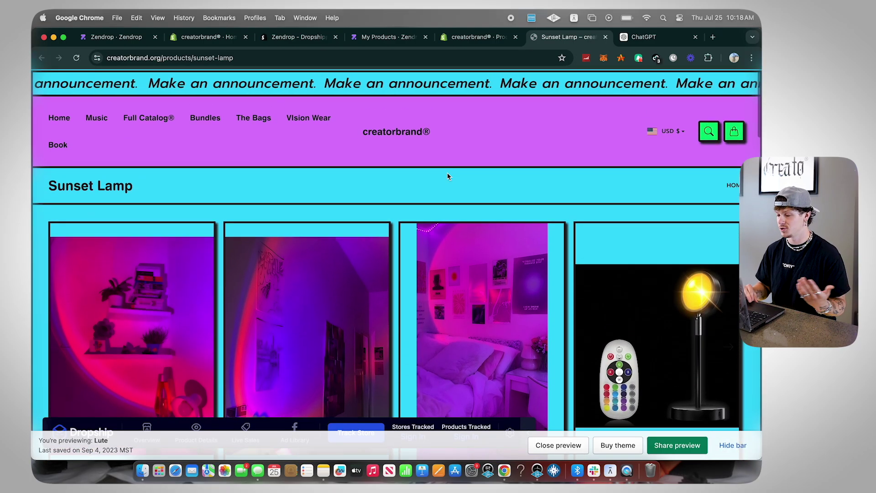
left_click(474, 37)
left_click(277, 151)
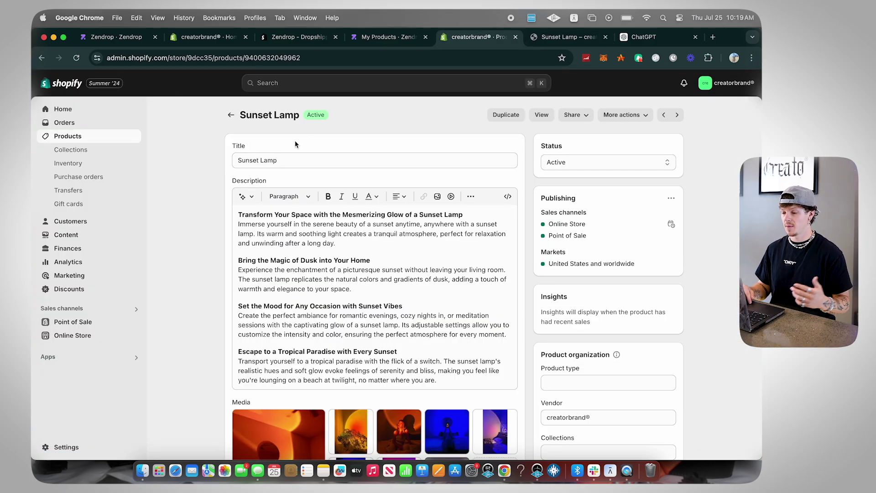
scroll(310, 181, "down", 15)
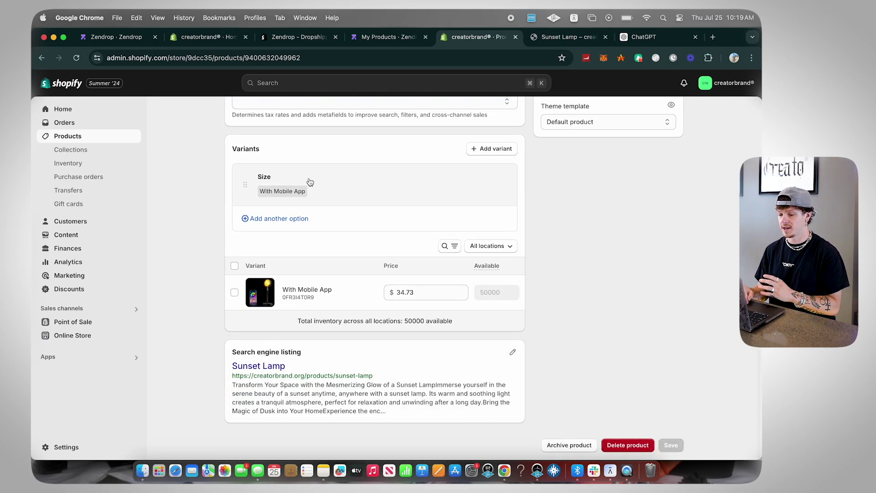
scroll(306, 182, "up", 15)
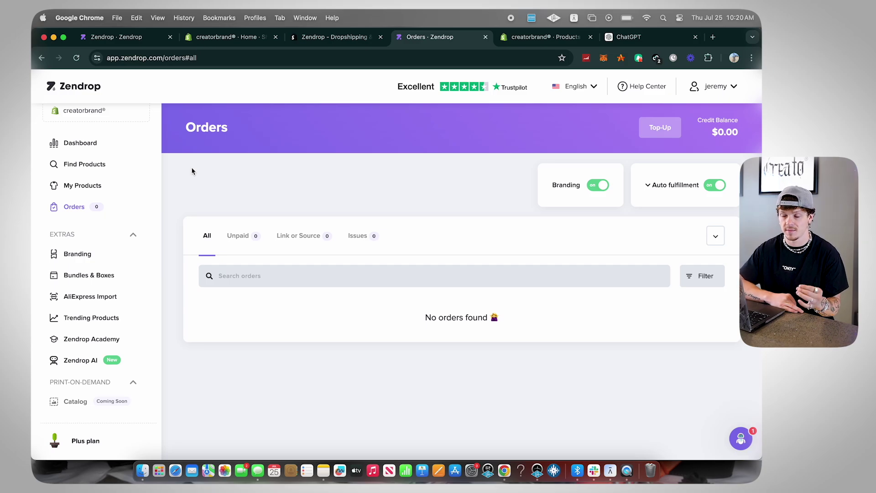
Go to Zendrop's AliExpress Import and add the "Zendrop - AliExpress Product Importer" extension to Chrome
left_click(77, 297)
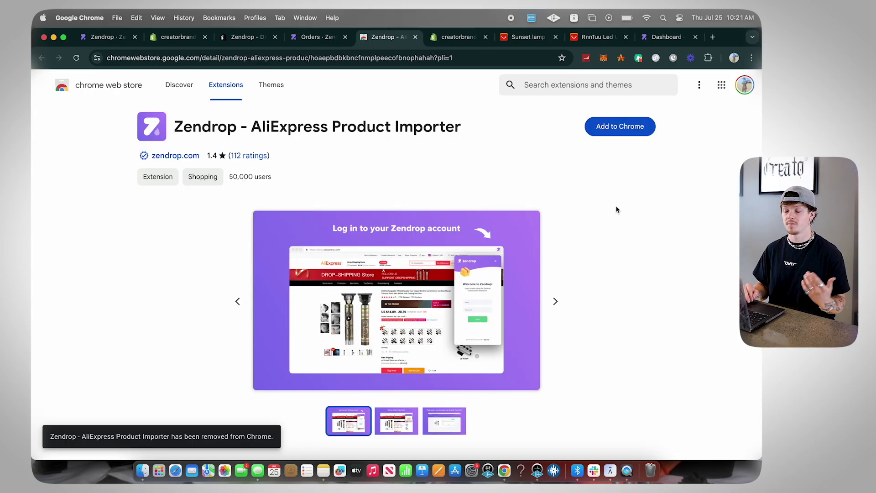
left_click(623, 128)
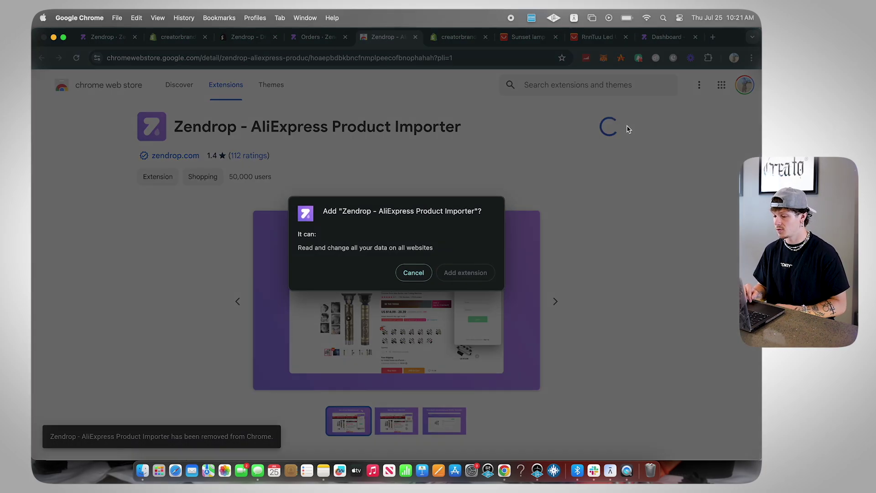
left_click(474, 276)
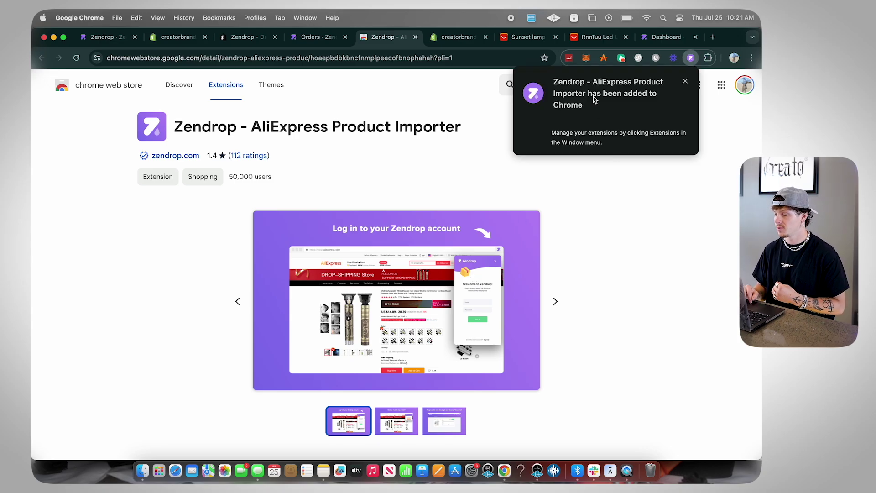
Log in to the Zendrop extension from the RnnTuu USB sunset lamp's AliExpress page, and return to that product
left_click(595, 37)
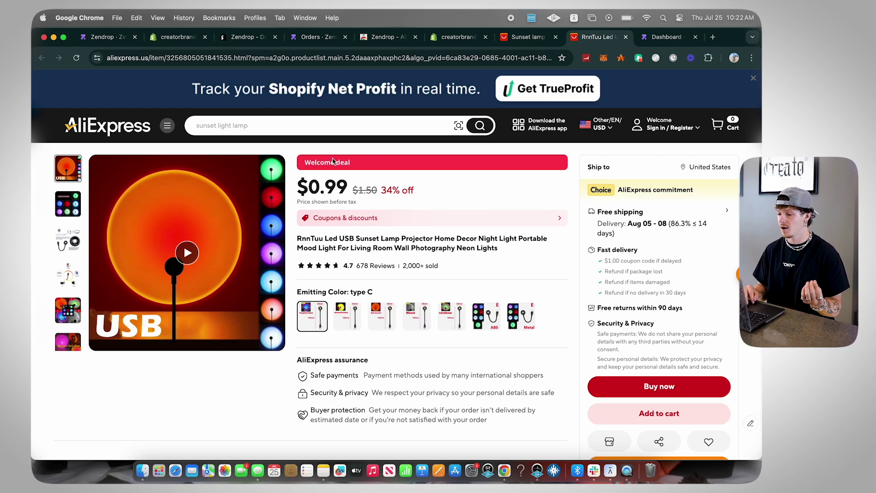
left_click(707, 58)
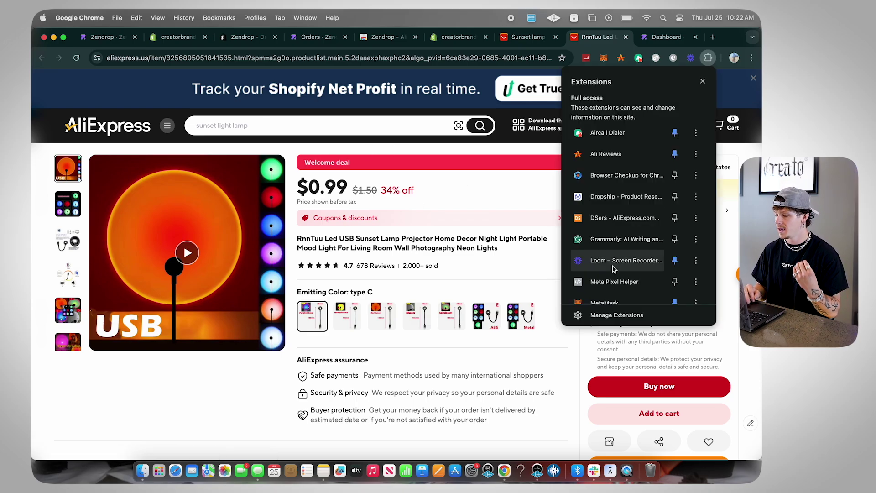
scroll(612, 233, "down", 2)
scroll(611, 233, "down", 1)
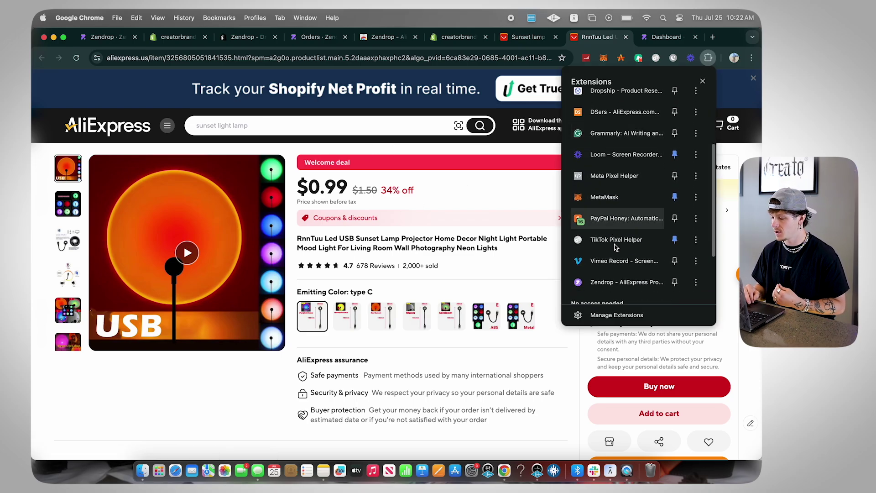
left_click(616, 282)
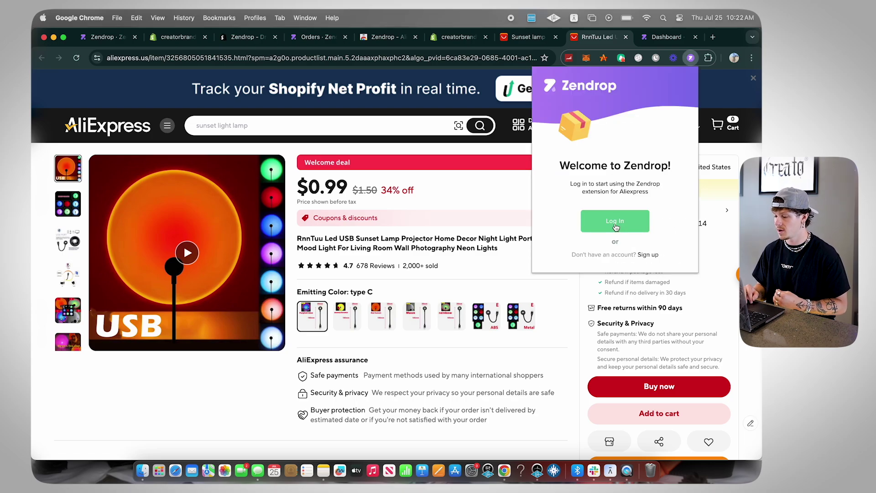
left_click(615, 223)
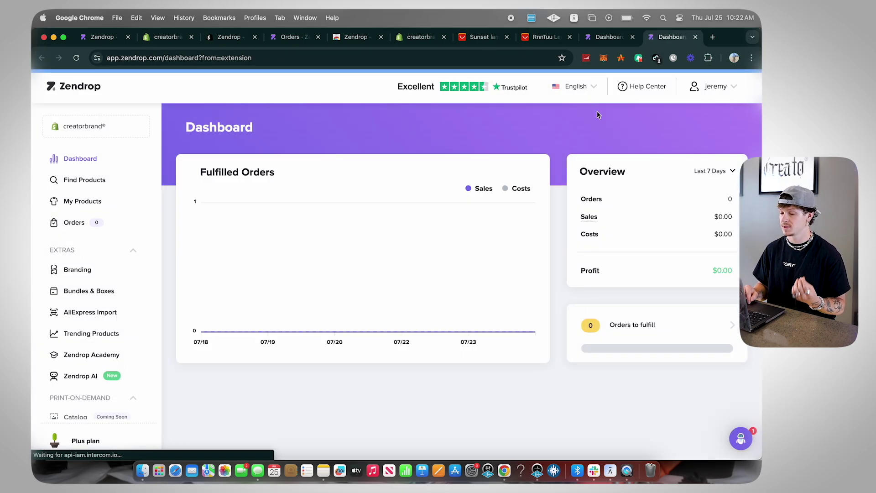
left_click(543, 36)
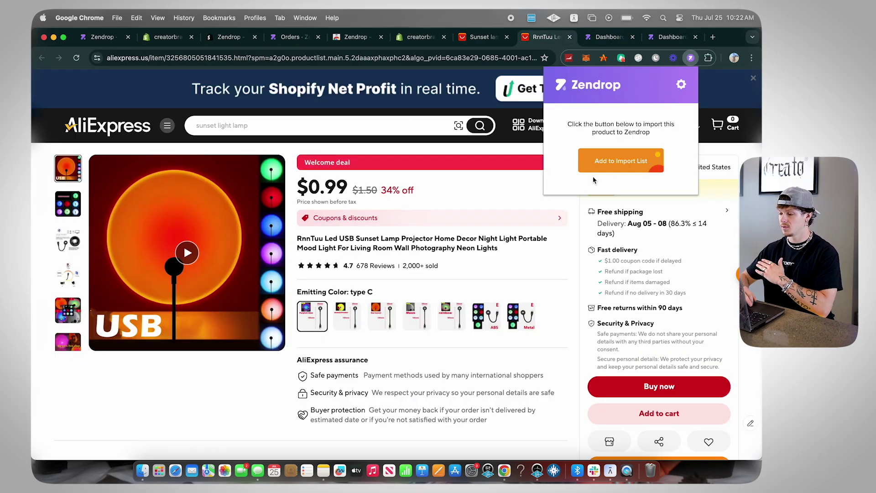